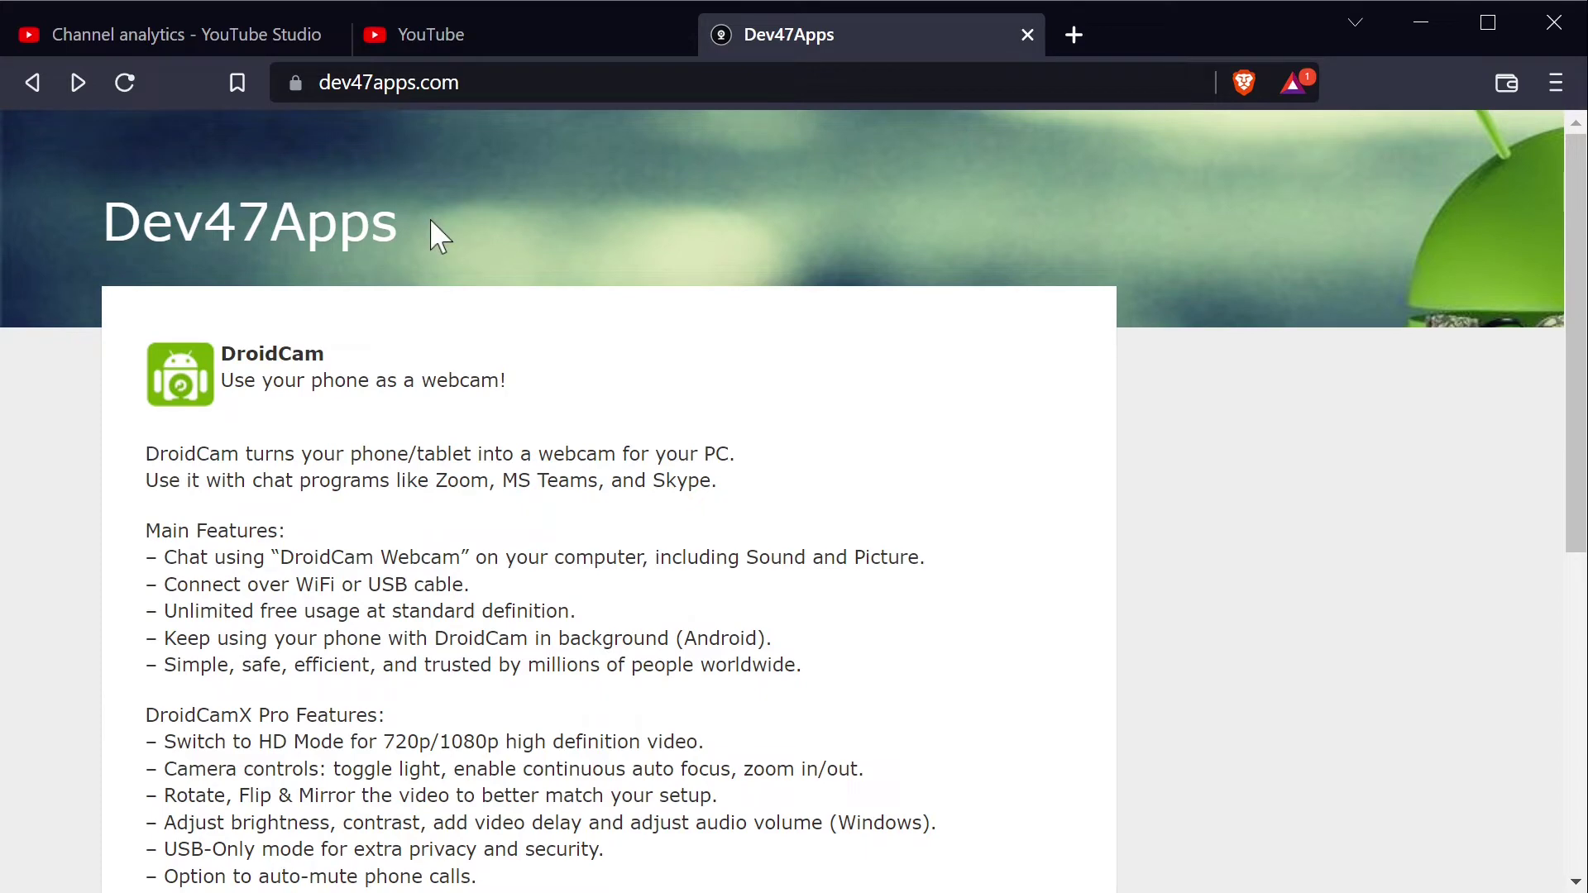
Follow the Google Play badge to the Dev47Apps developer page and scroll down to DroidCamX
scroll(489, 375, down, 7)
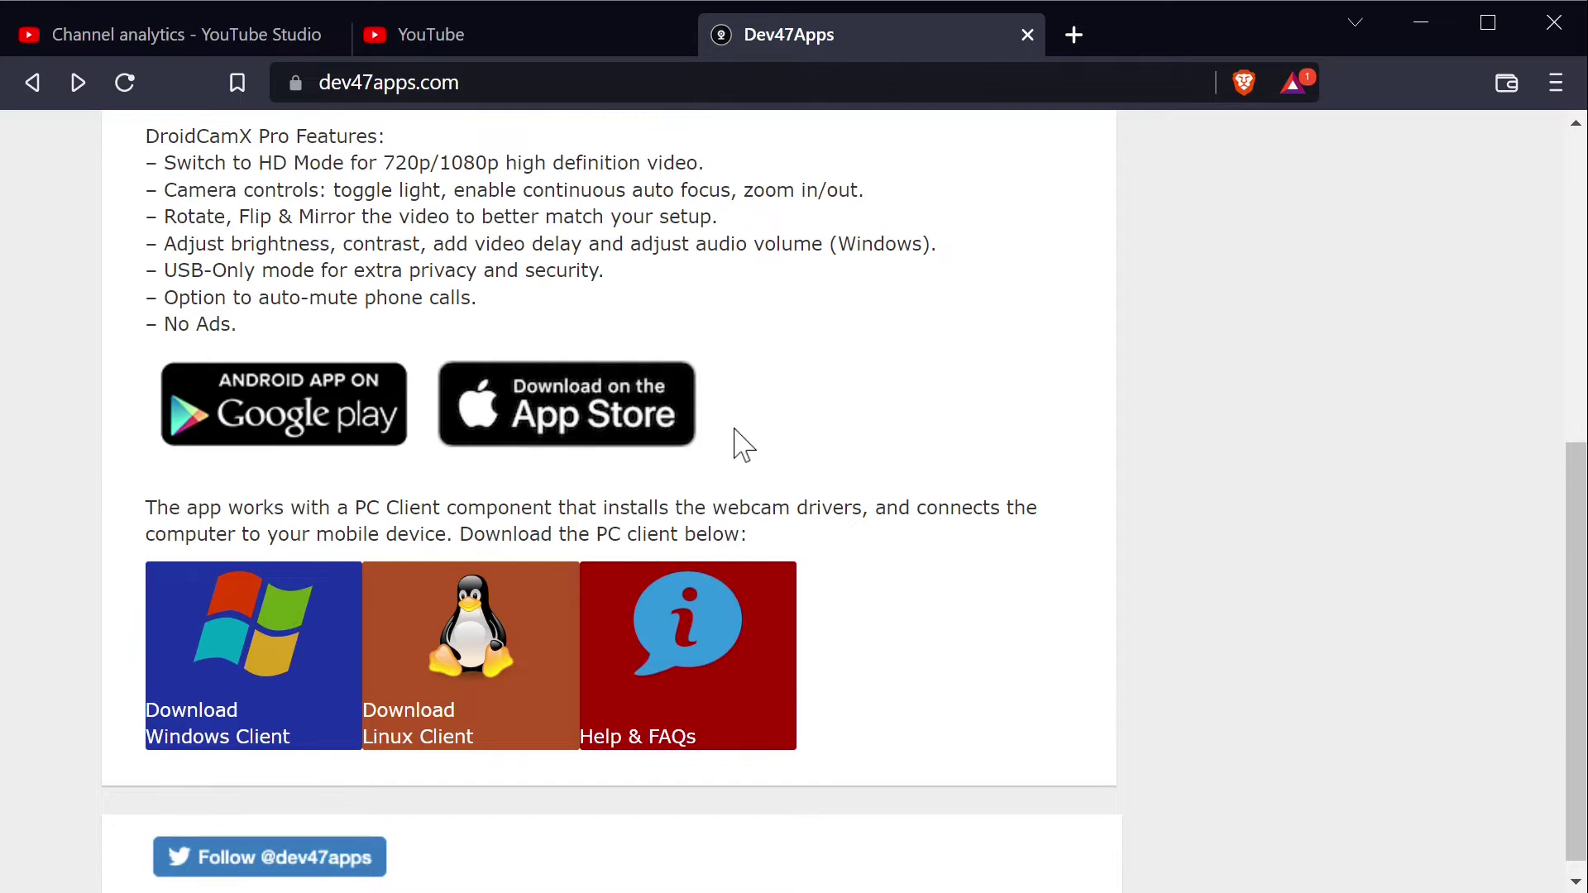
click(223, 436)
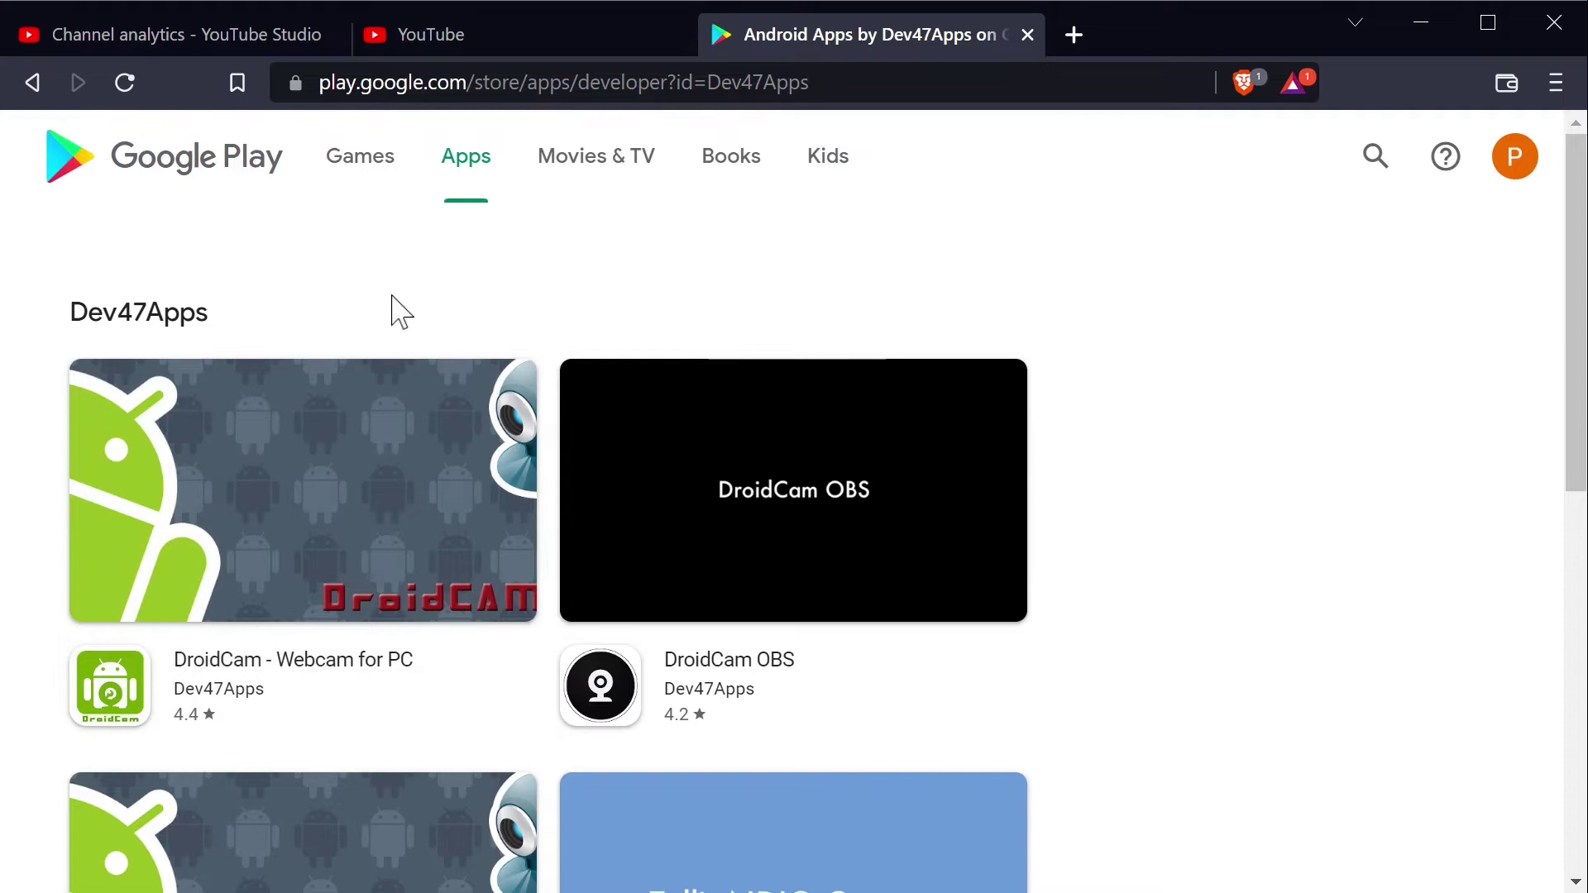
scroll(393, 310, down, 2)
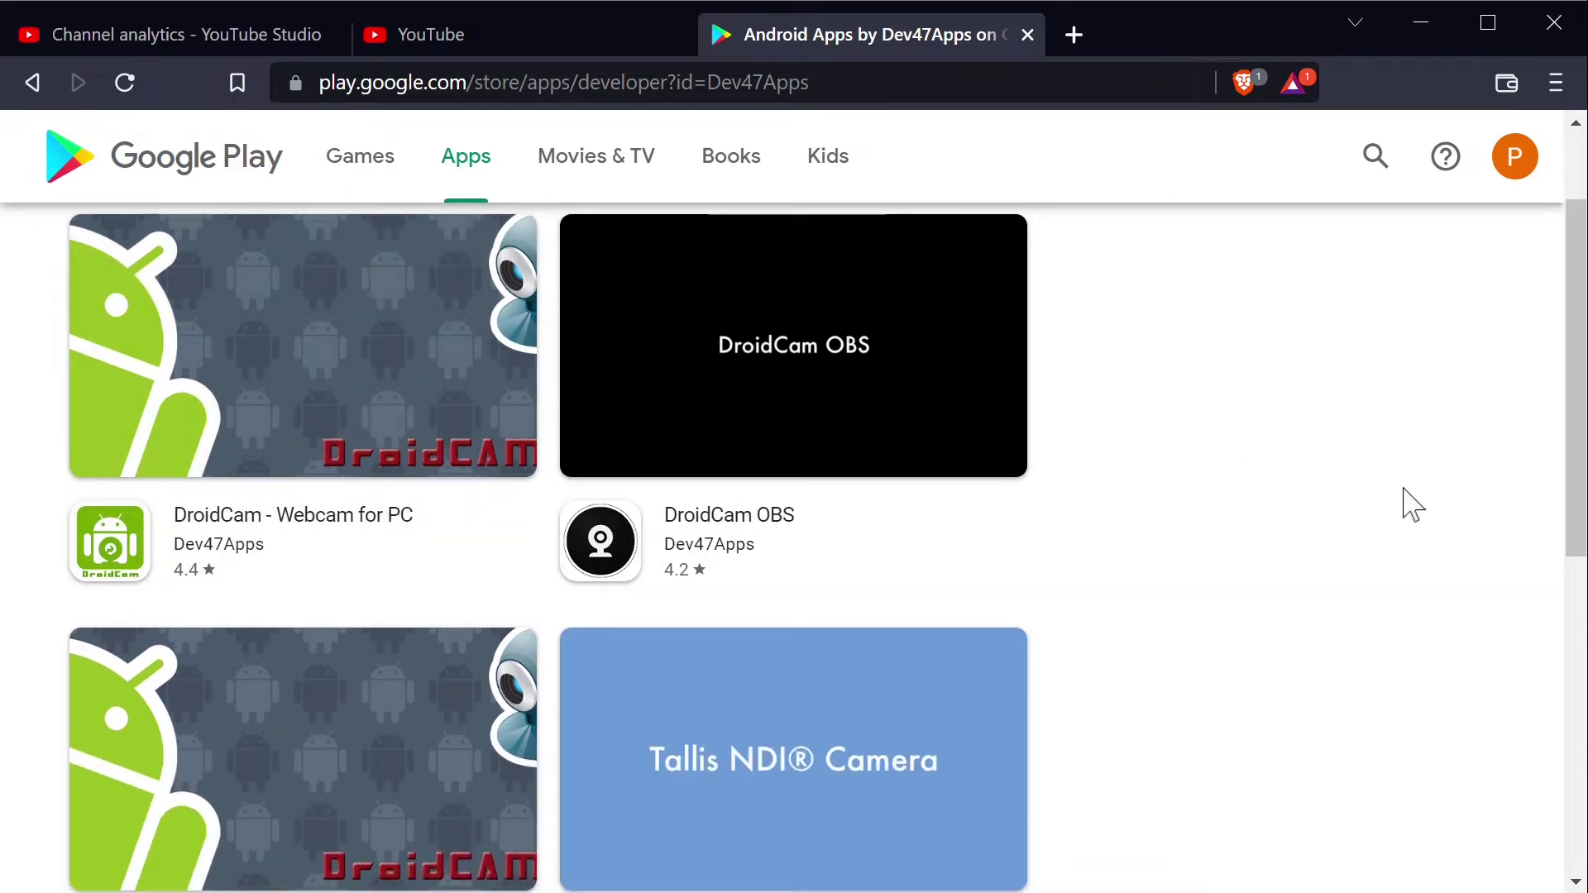
scroll(1315, 507, down, 2)
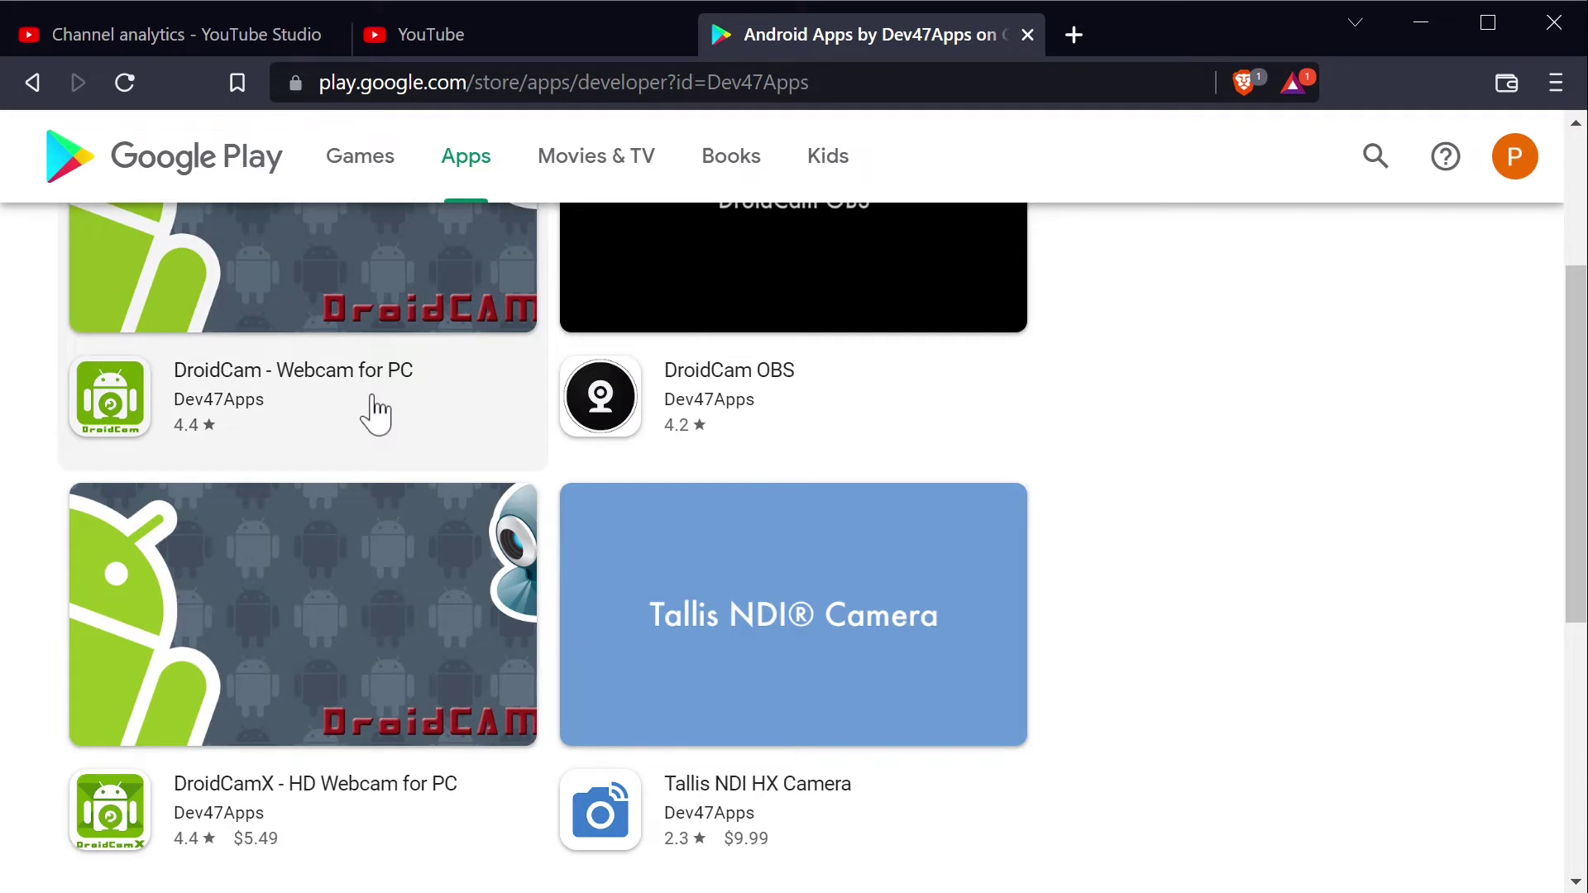
click(324, 667)
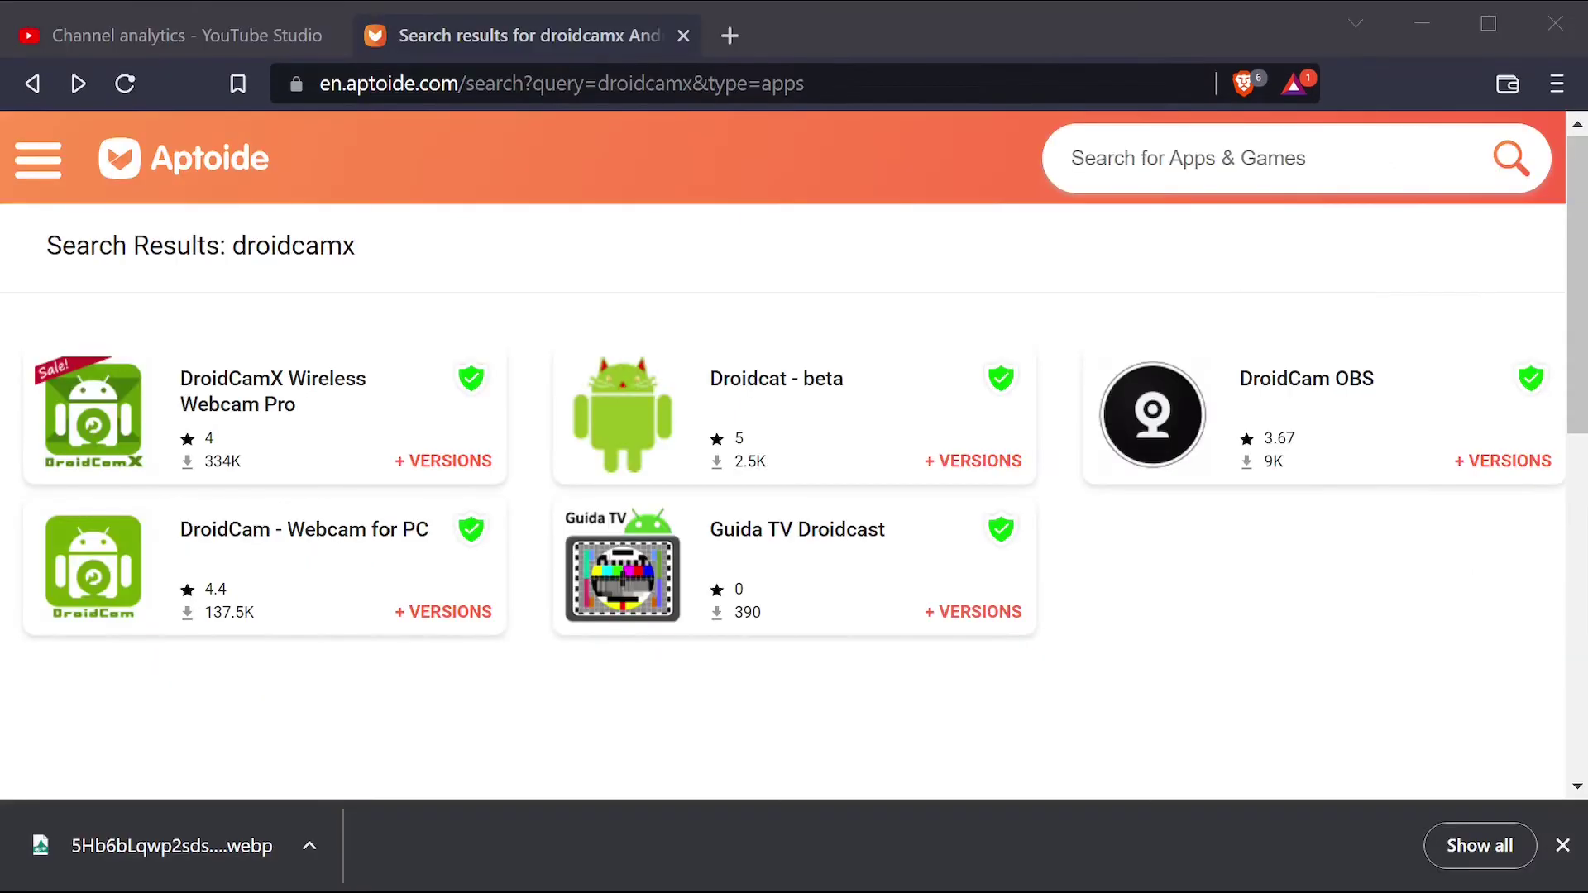
click(931, 35)
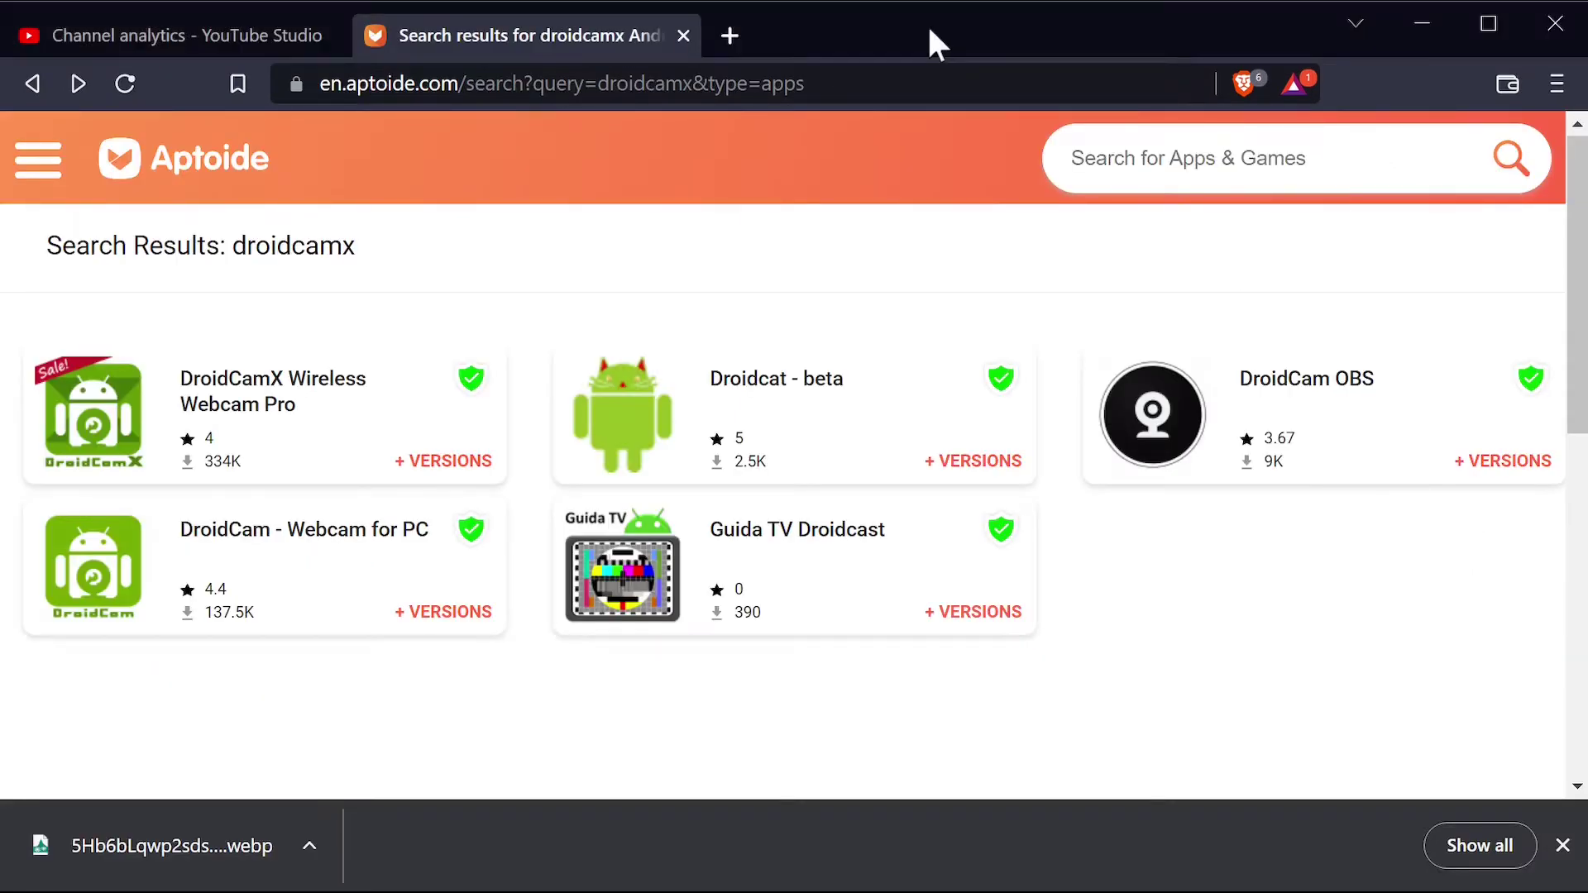
click(335, 424)
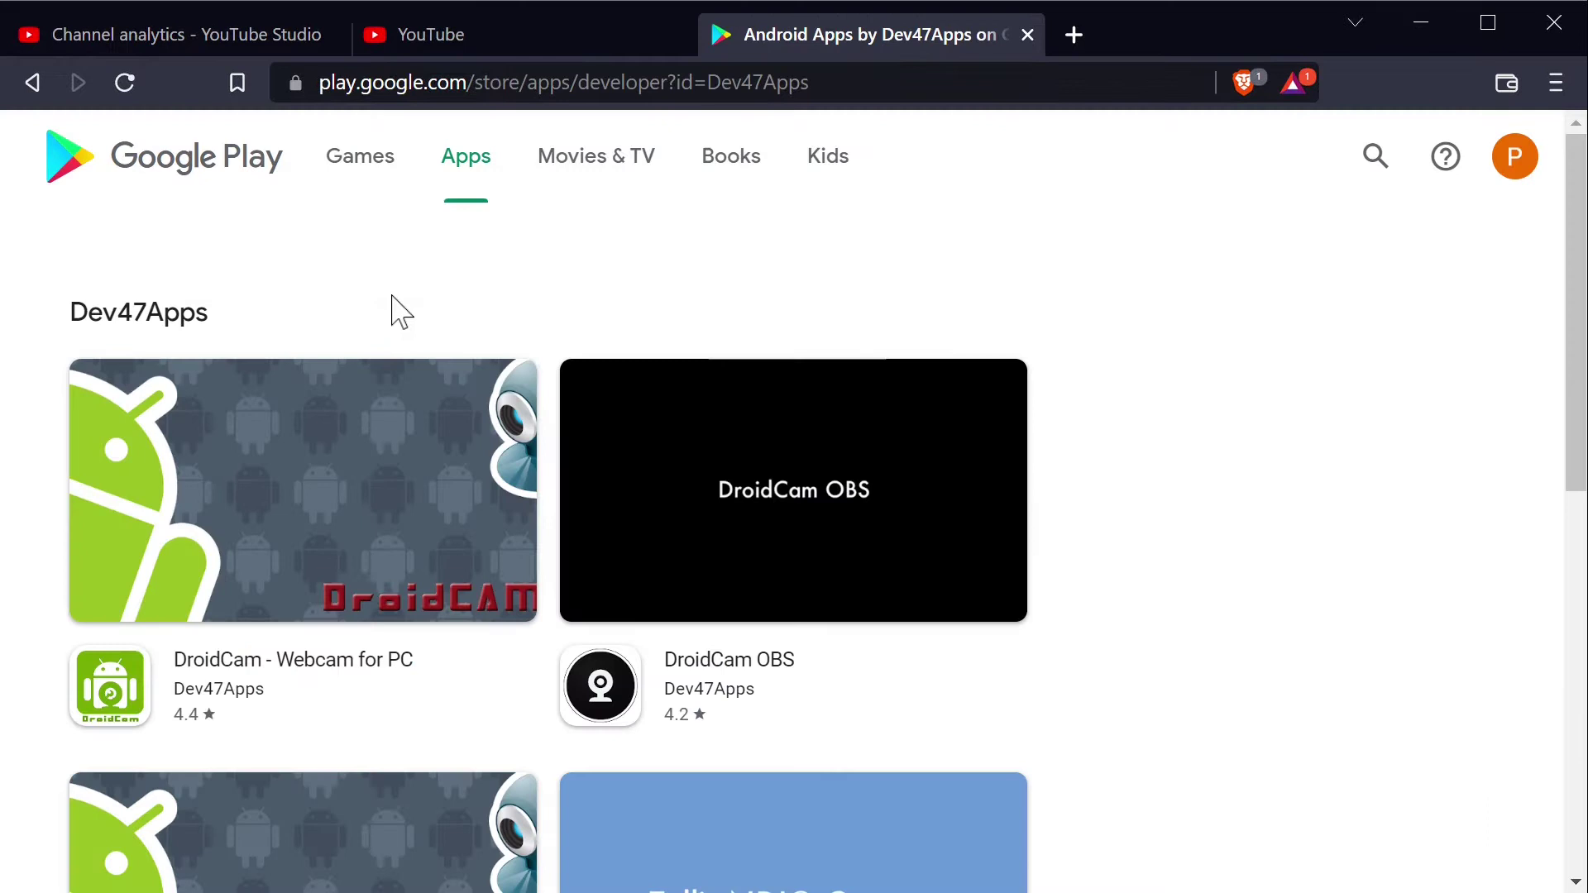
scroll(720, 315, down, 2)
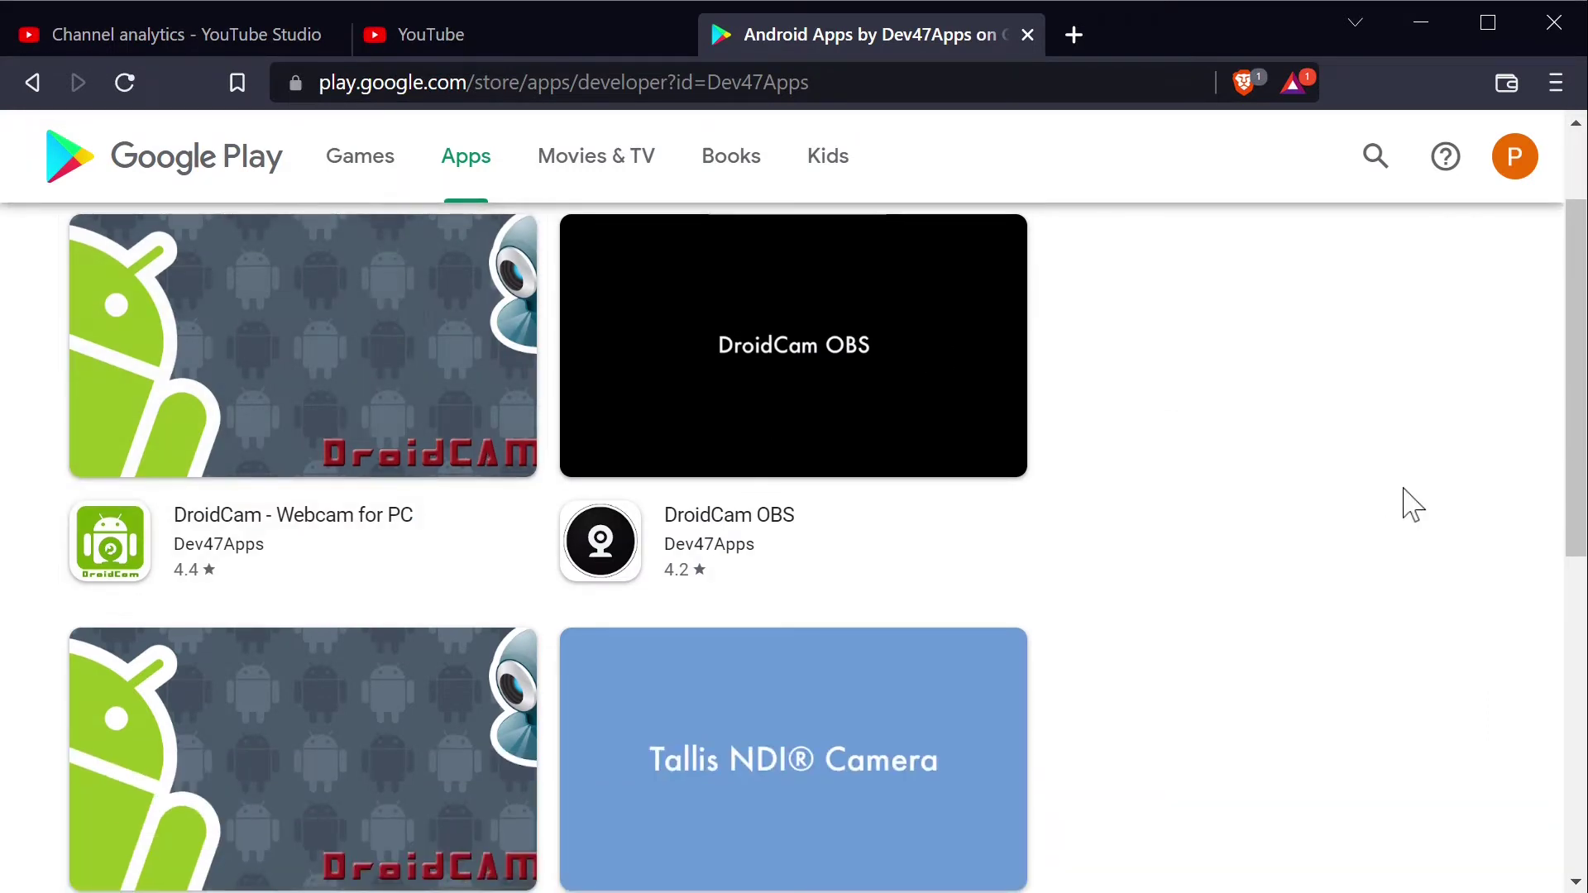
scroll(1315, 507, down, 2)
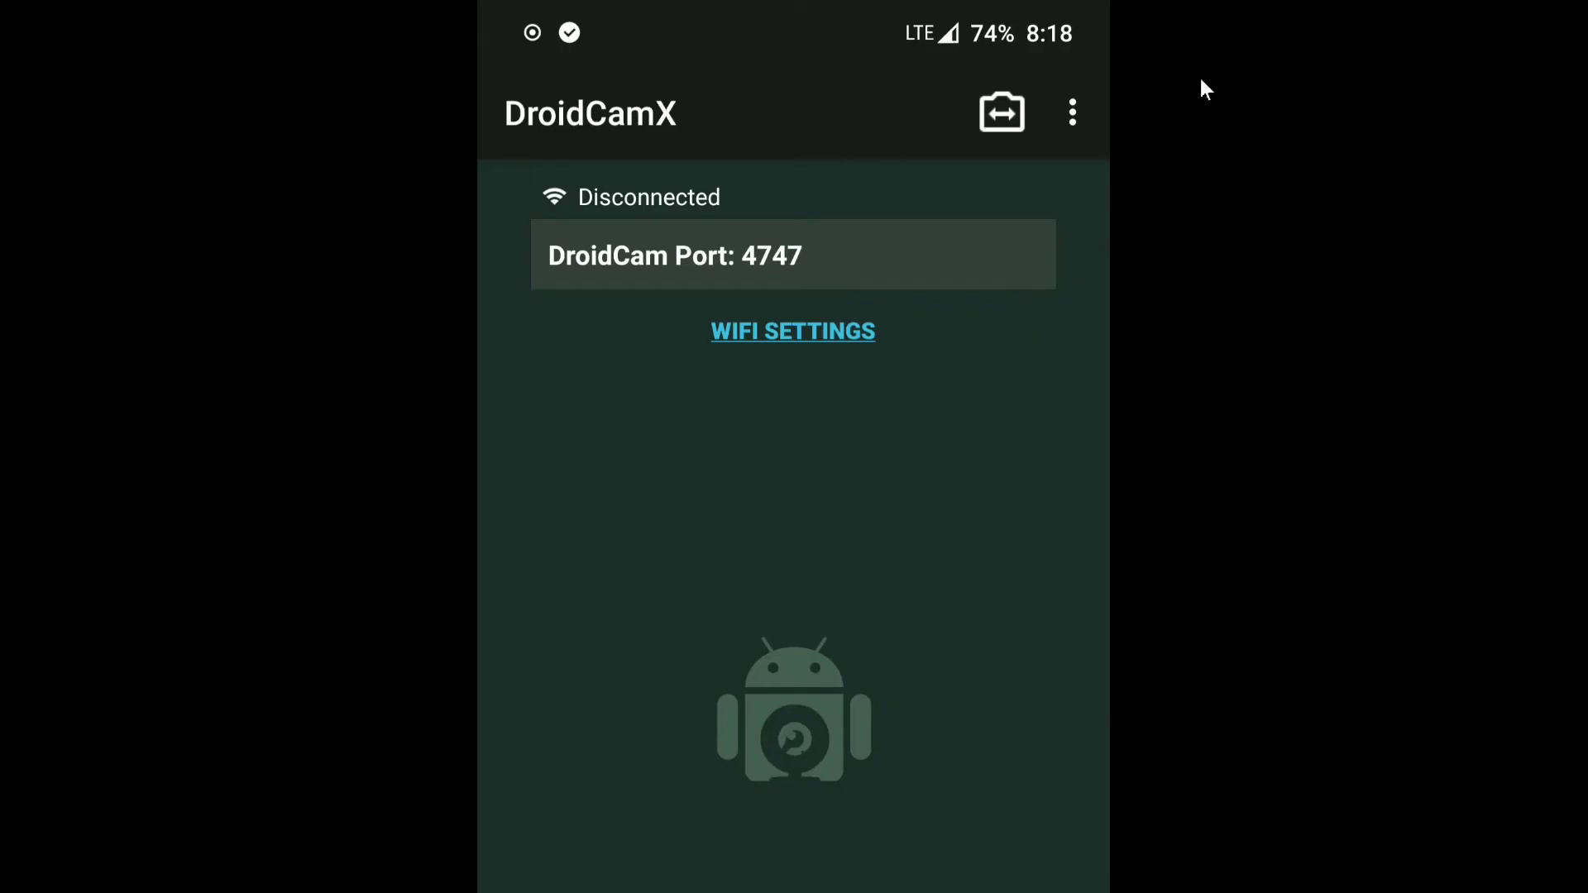
Check DroidCamX's Video Quality choices, leaving it on High, then look over the Microphone settings
click(1067, 113)
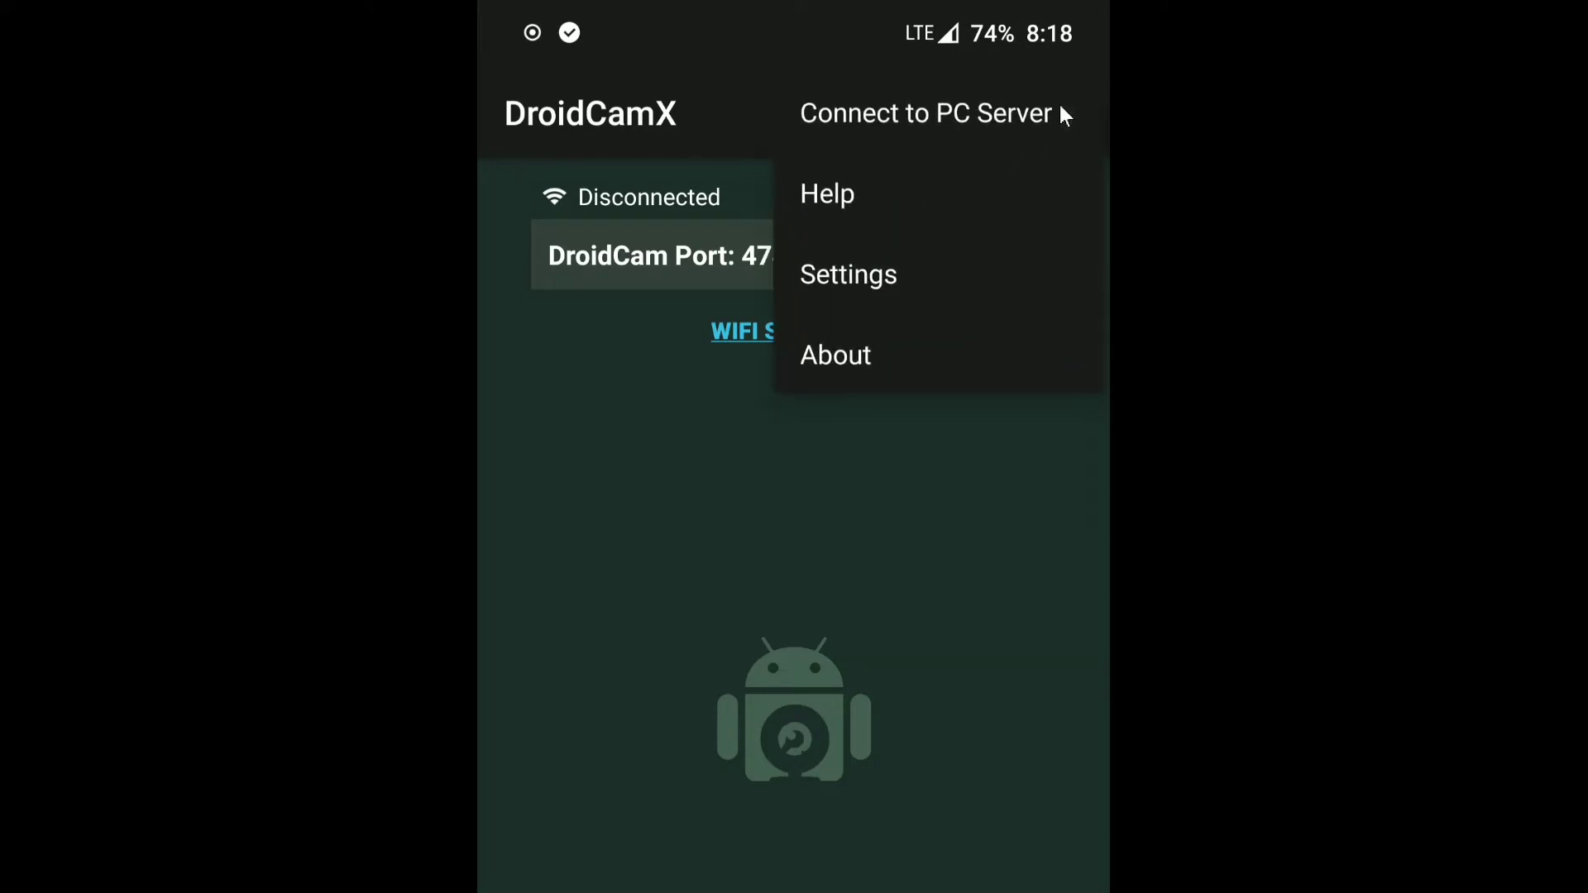
click(896, 275)
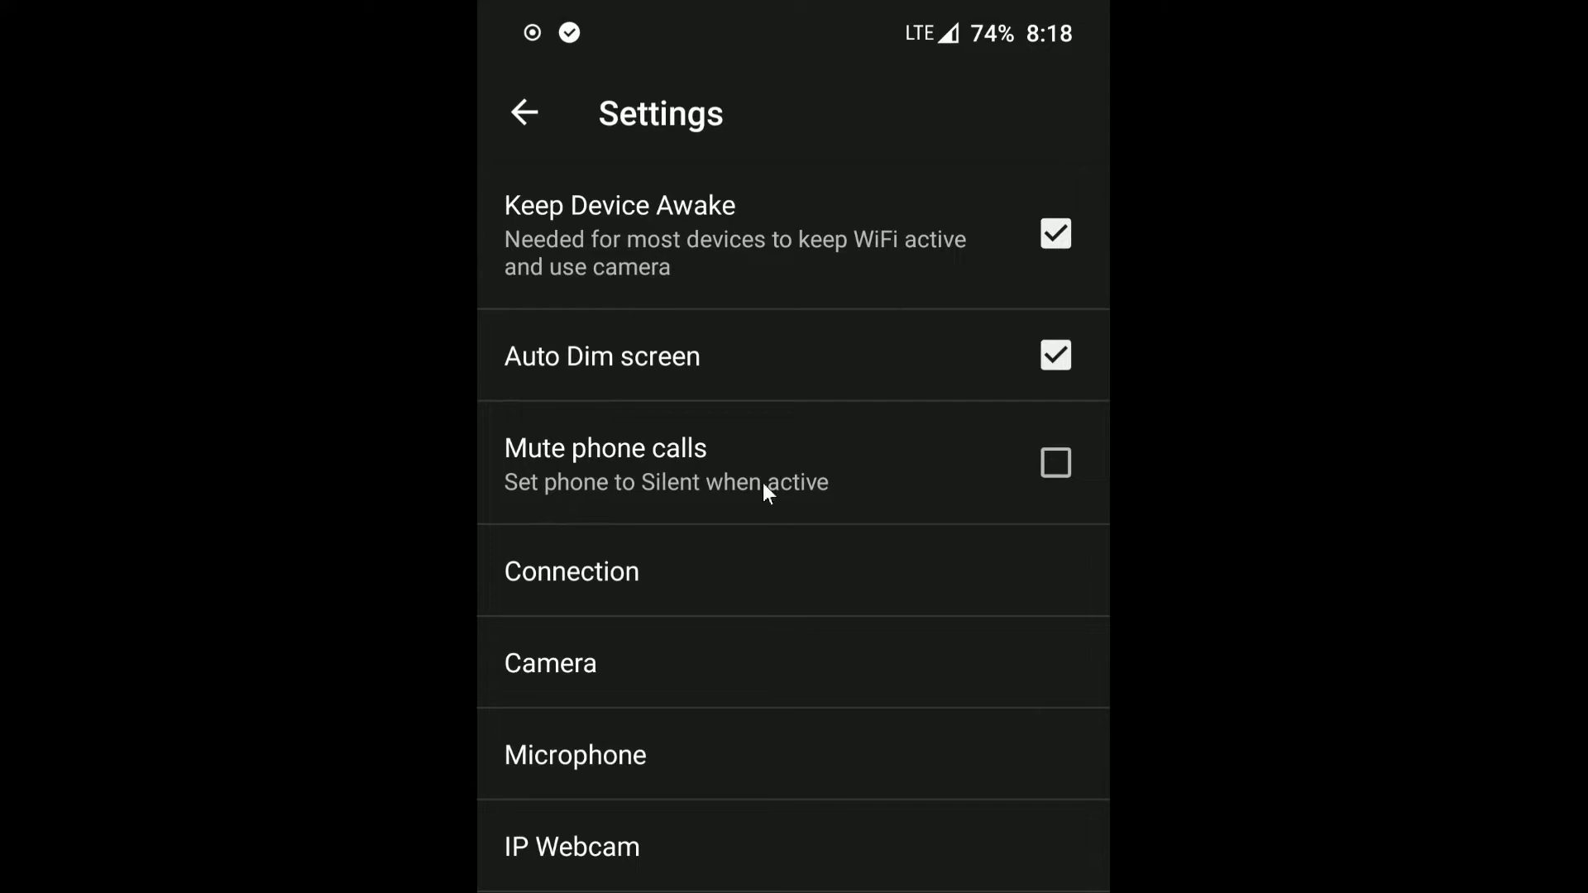
click(645, 665)
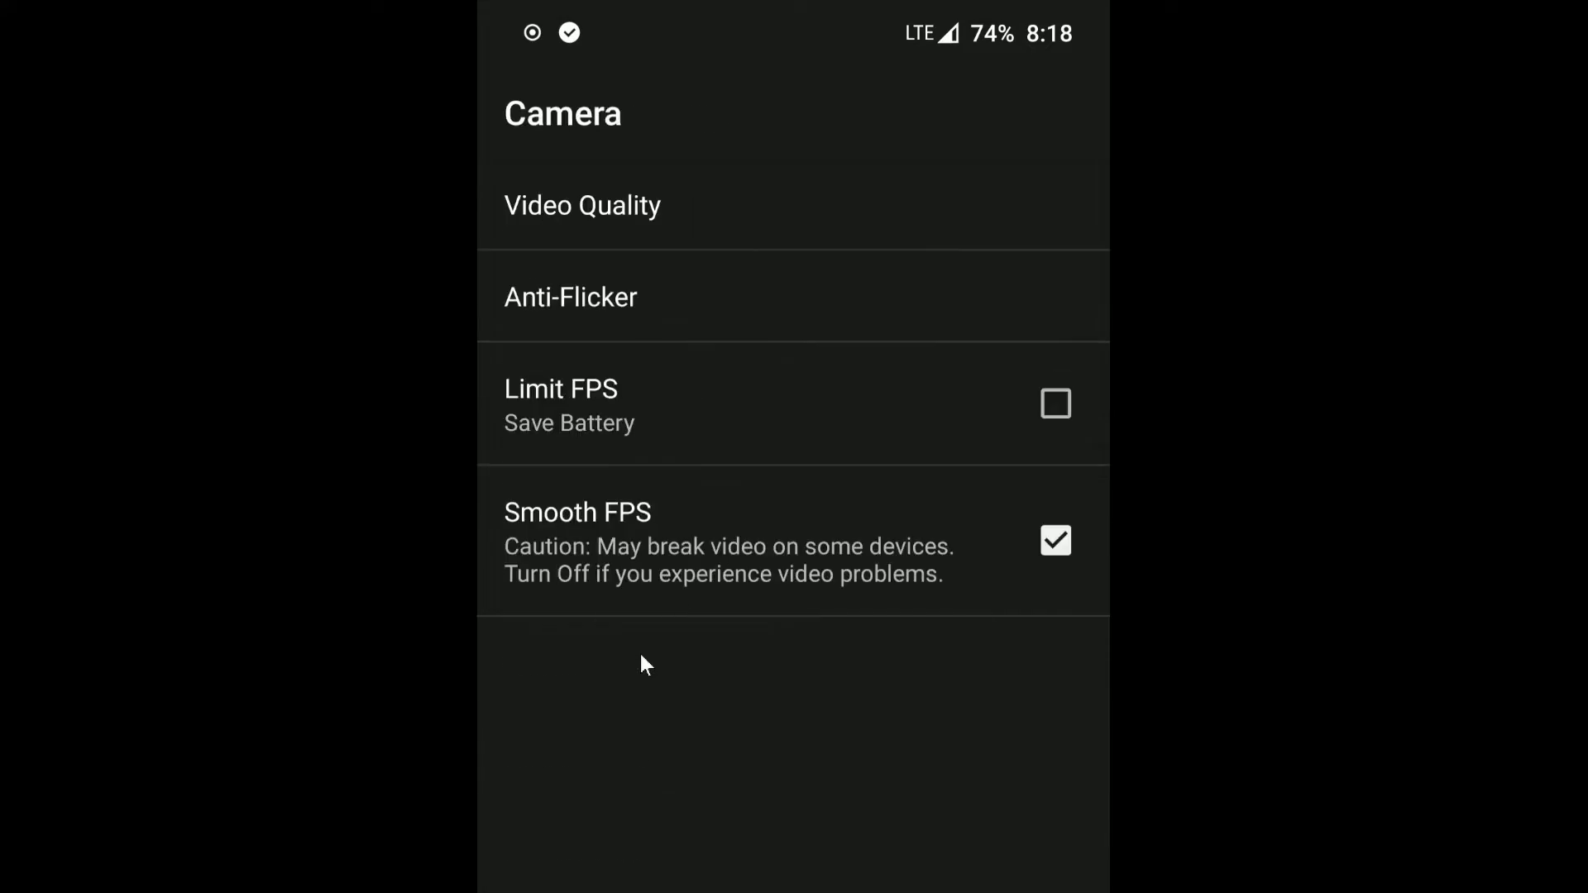
click(659, 208)
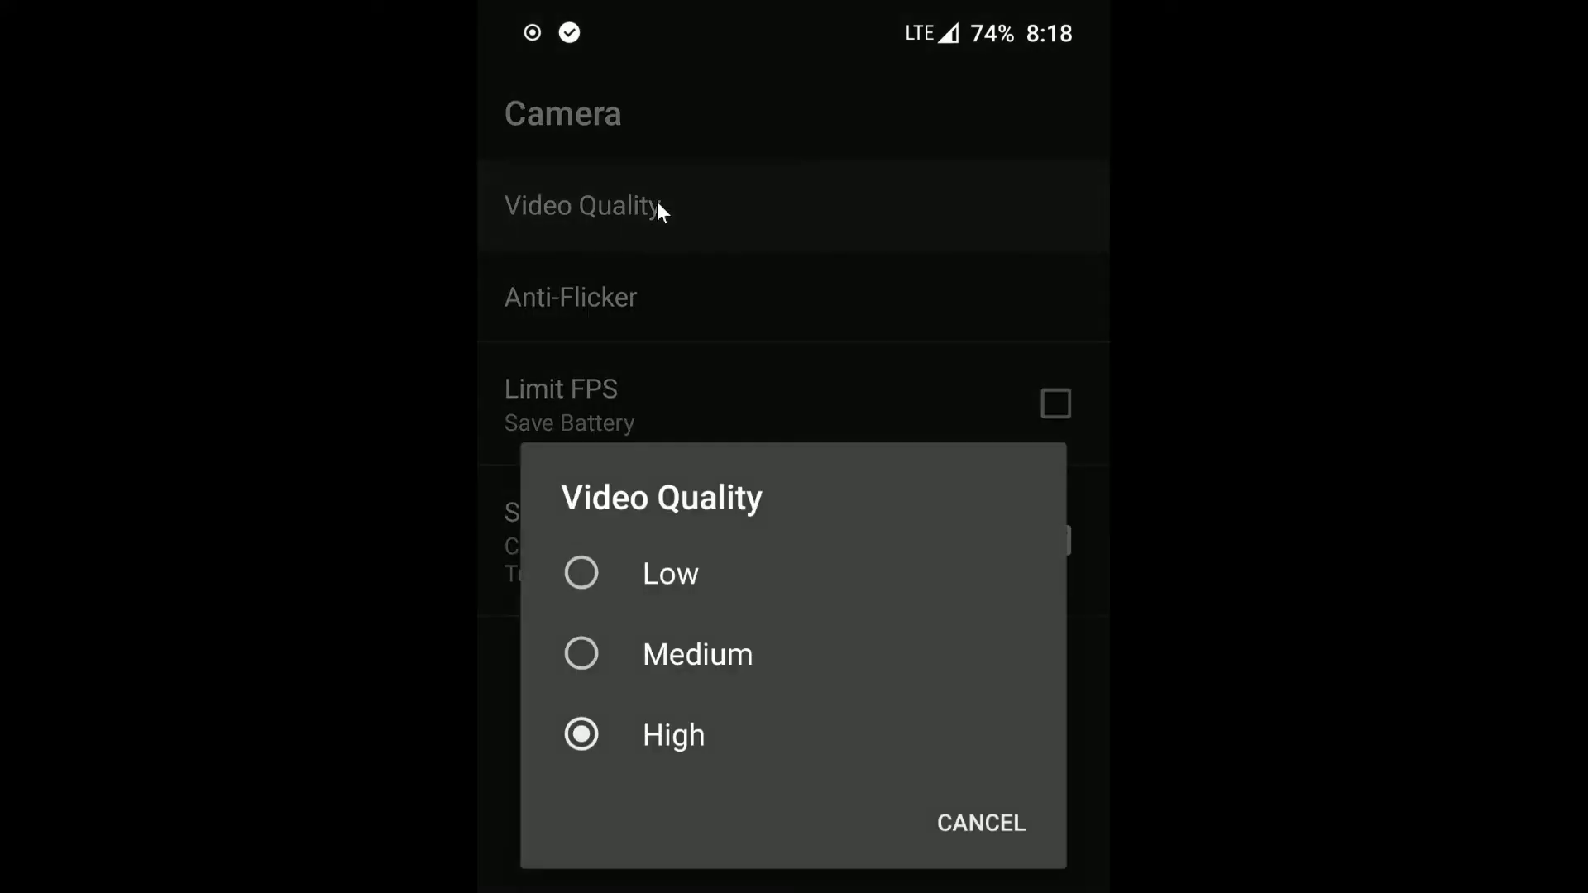
click(970, 831)
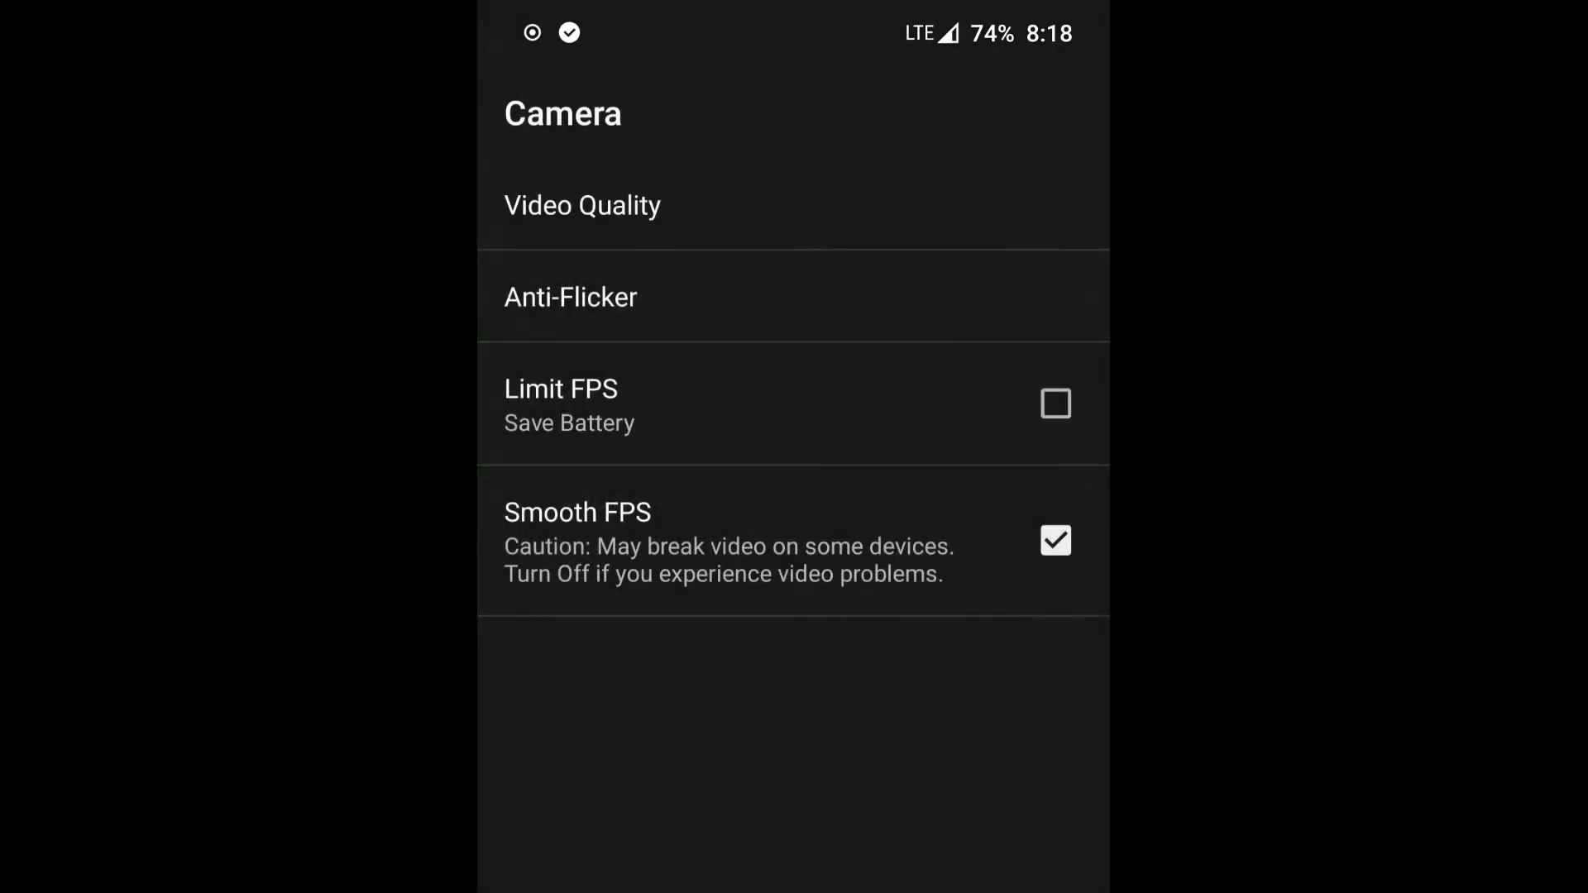
key(Escape)
click(608, 744)
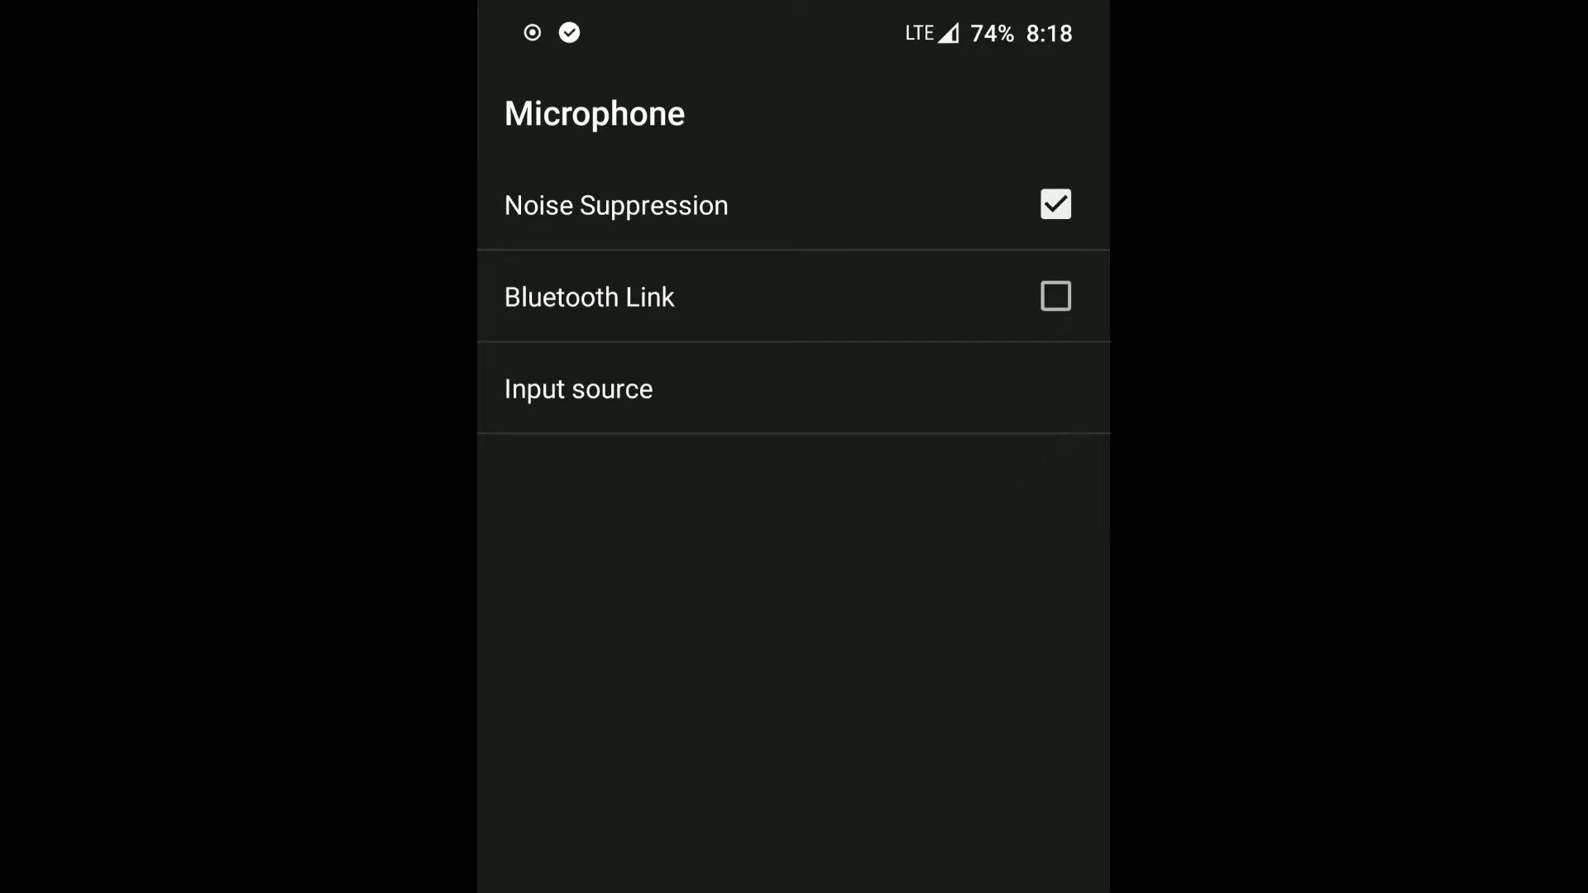
key(Escape)
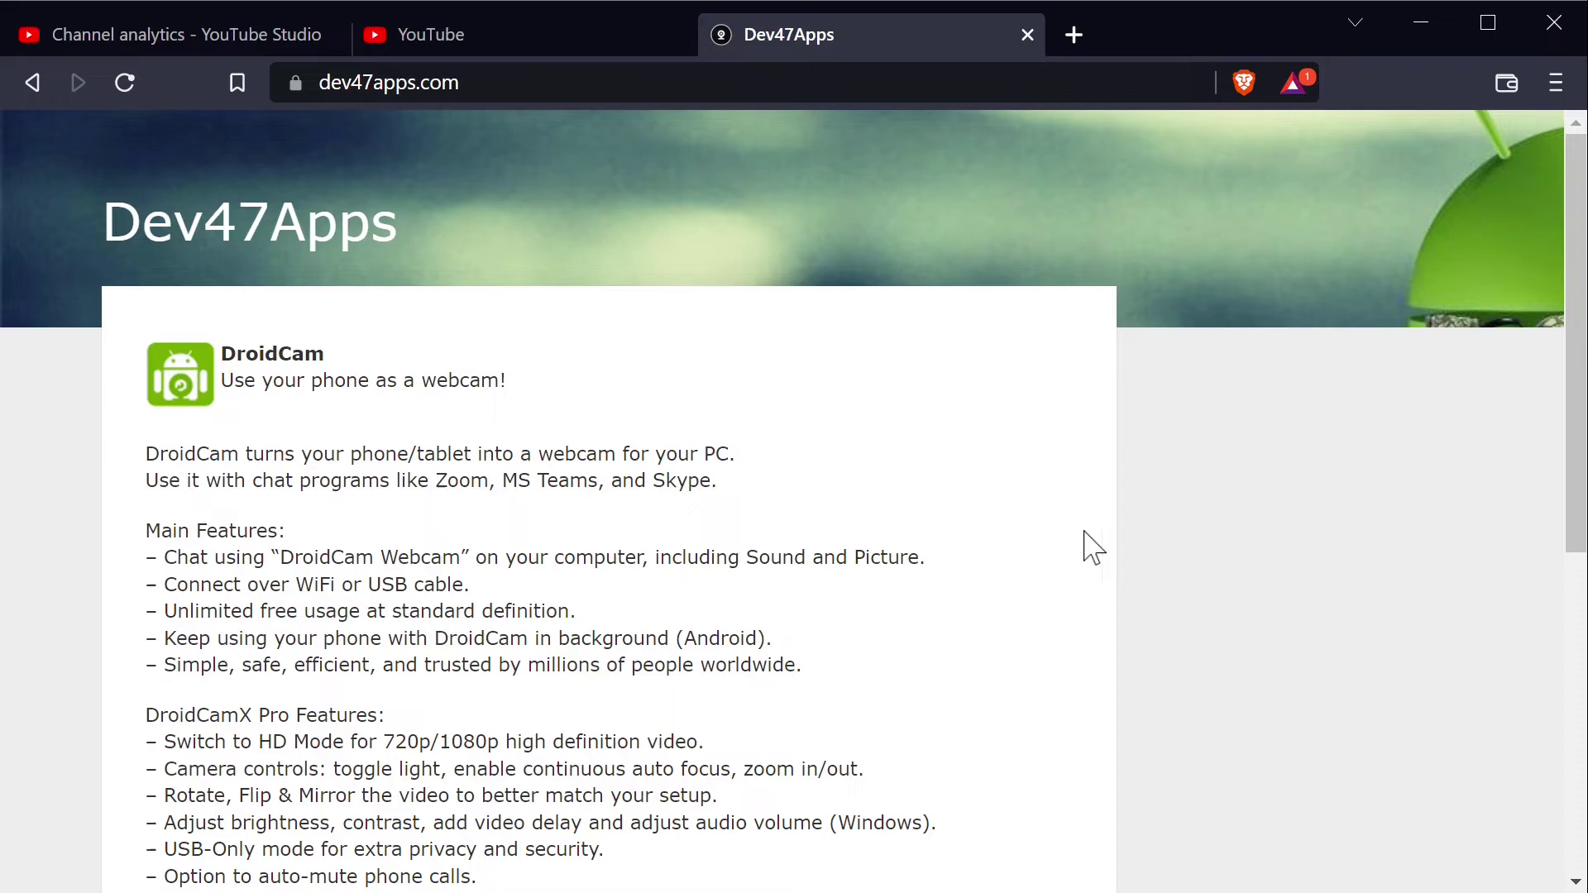
Download DroidCam Client v6.5.2 for Windows and run the DroidCam.Setup installer
scroll(902, 556, down, 5)
scroll(902, 569, down, 2)
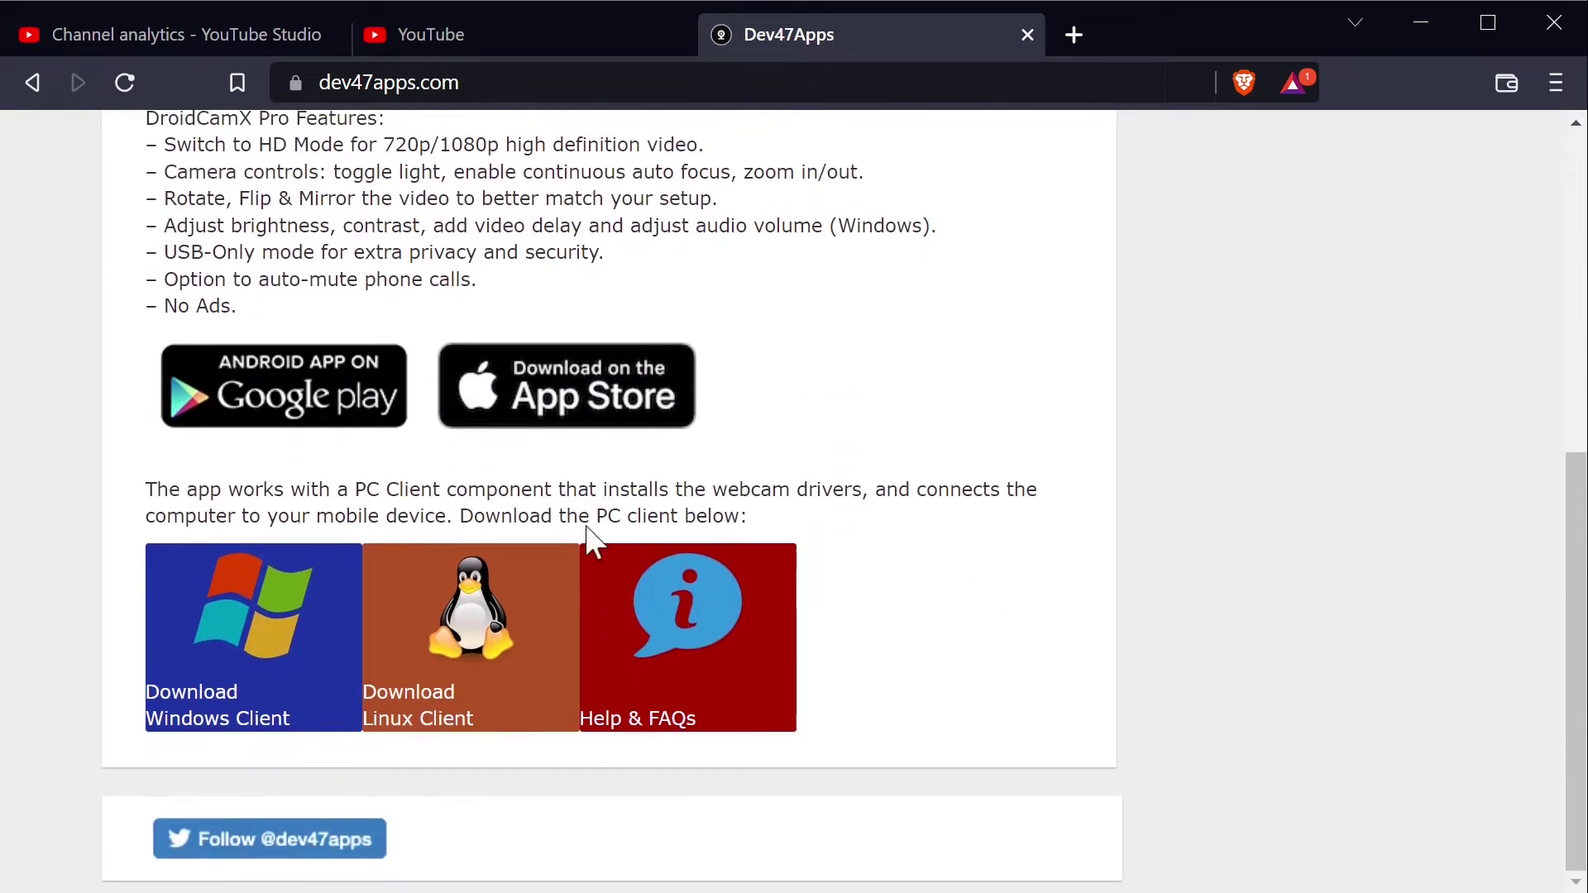
click(262, 633)
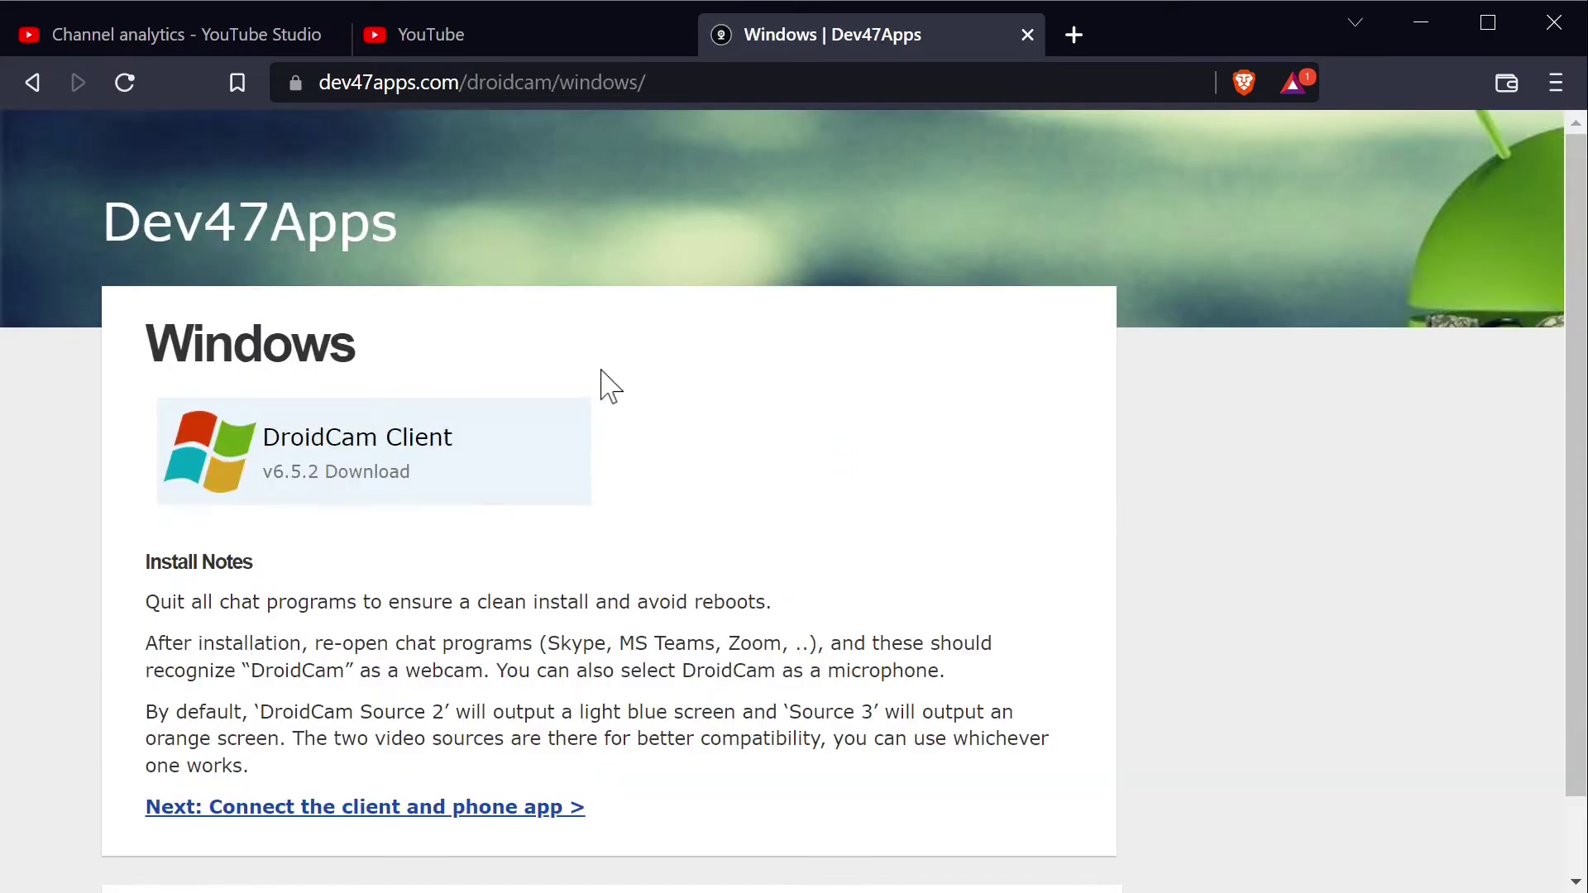
click(406, 492)
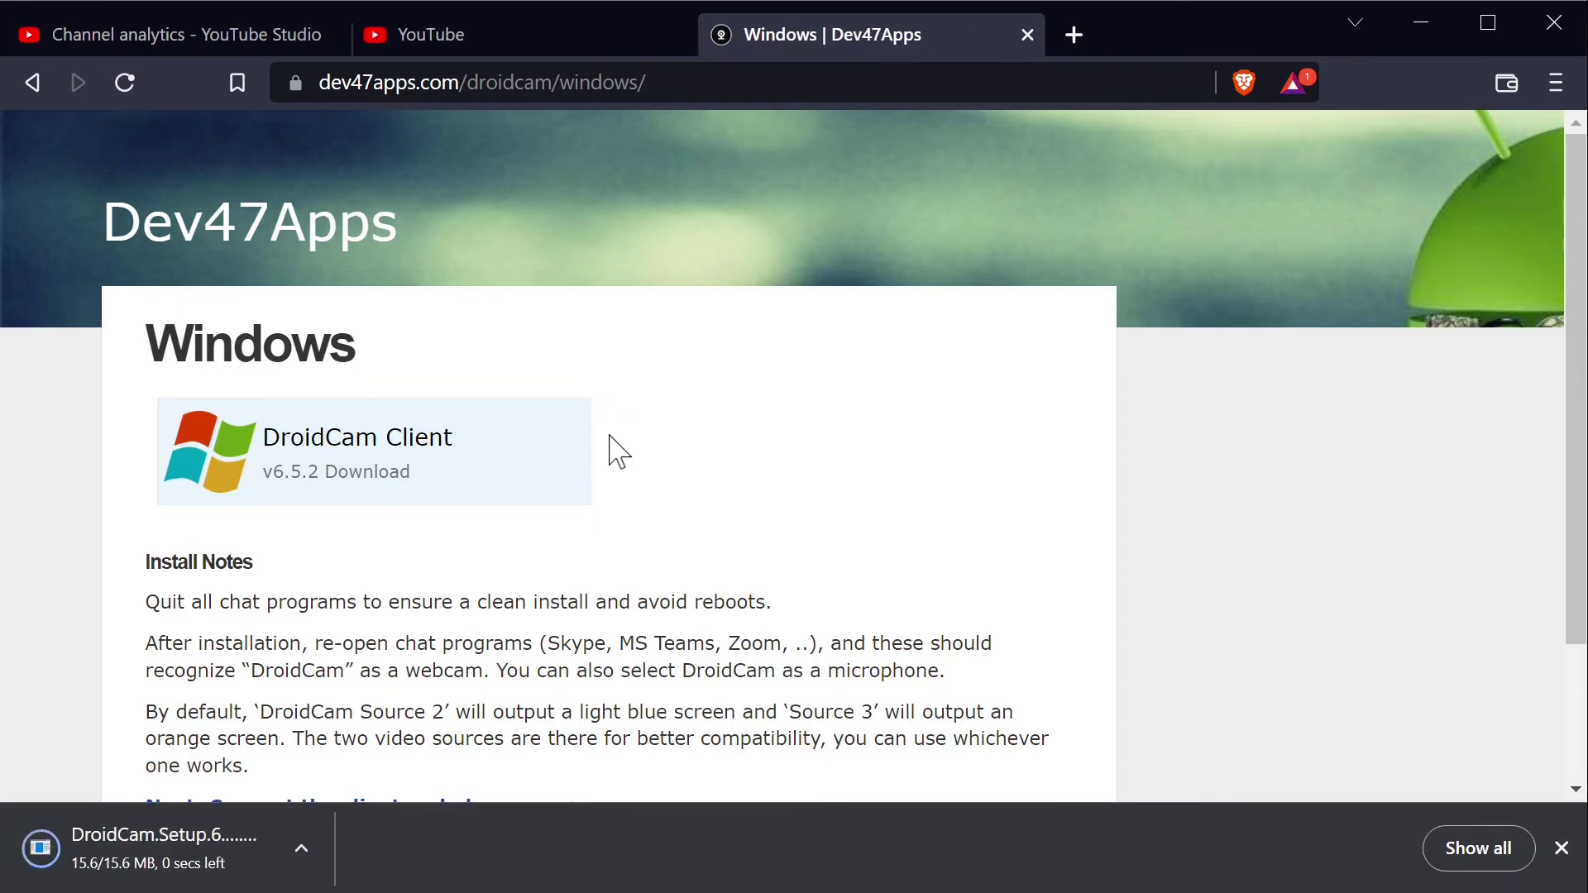
click(161, 848)
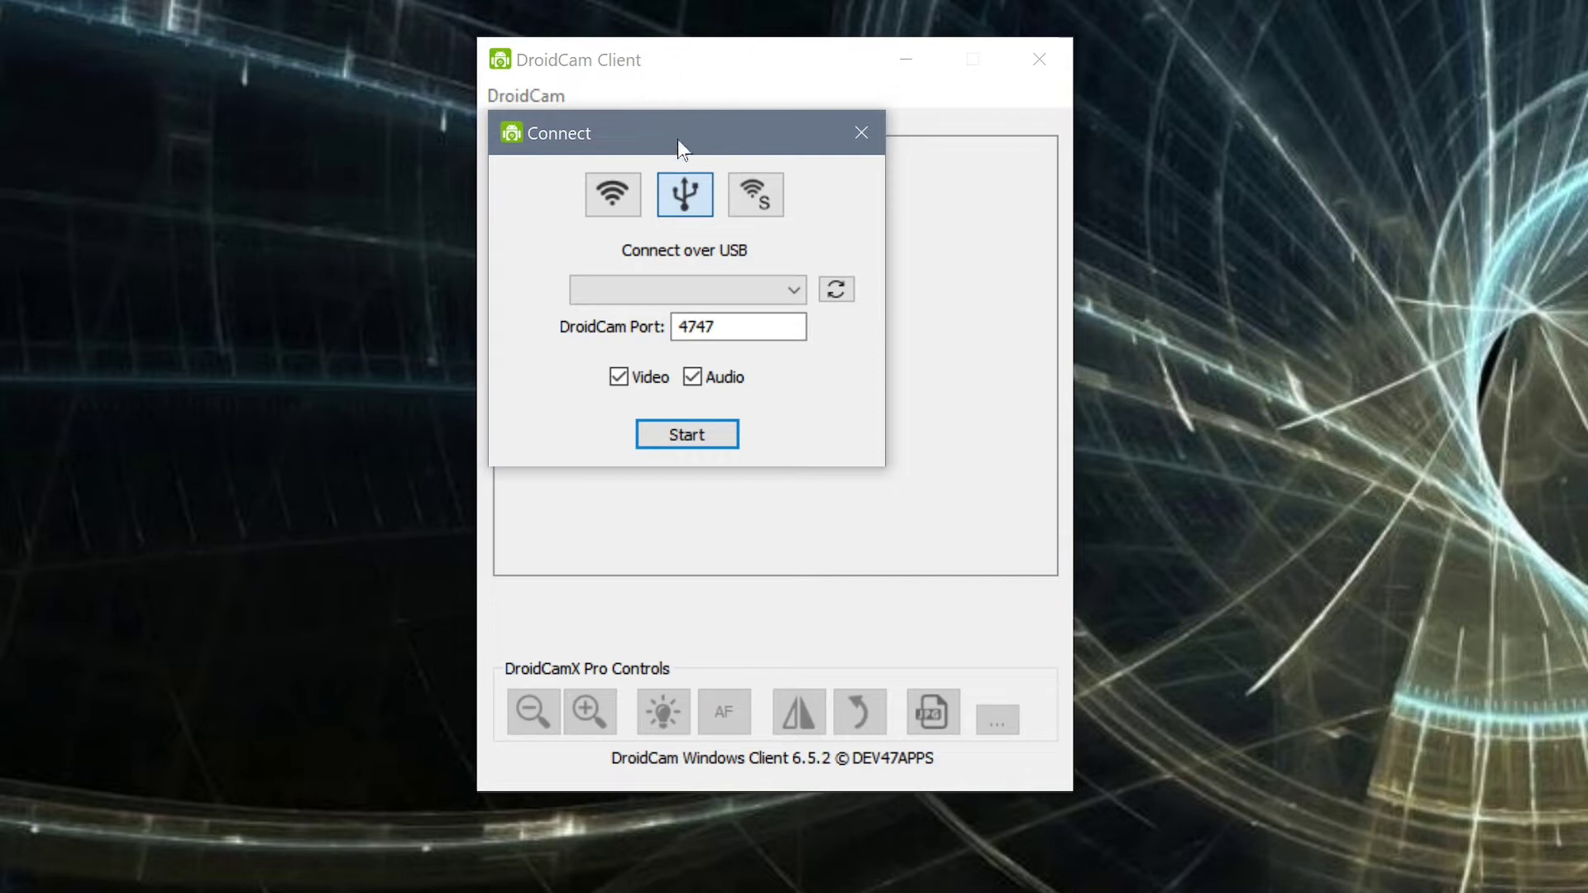
Choose USB in the Connect window, rescan for the phone, and start streaming
click(613, 195)
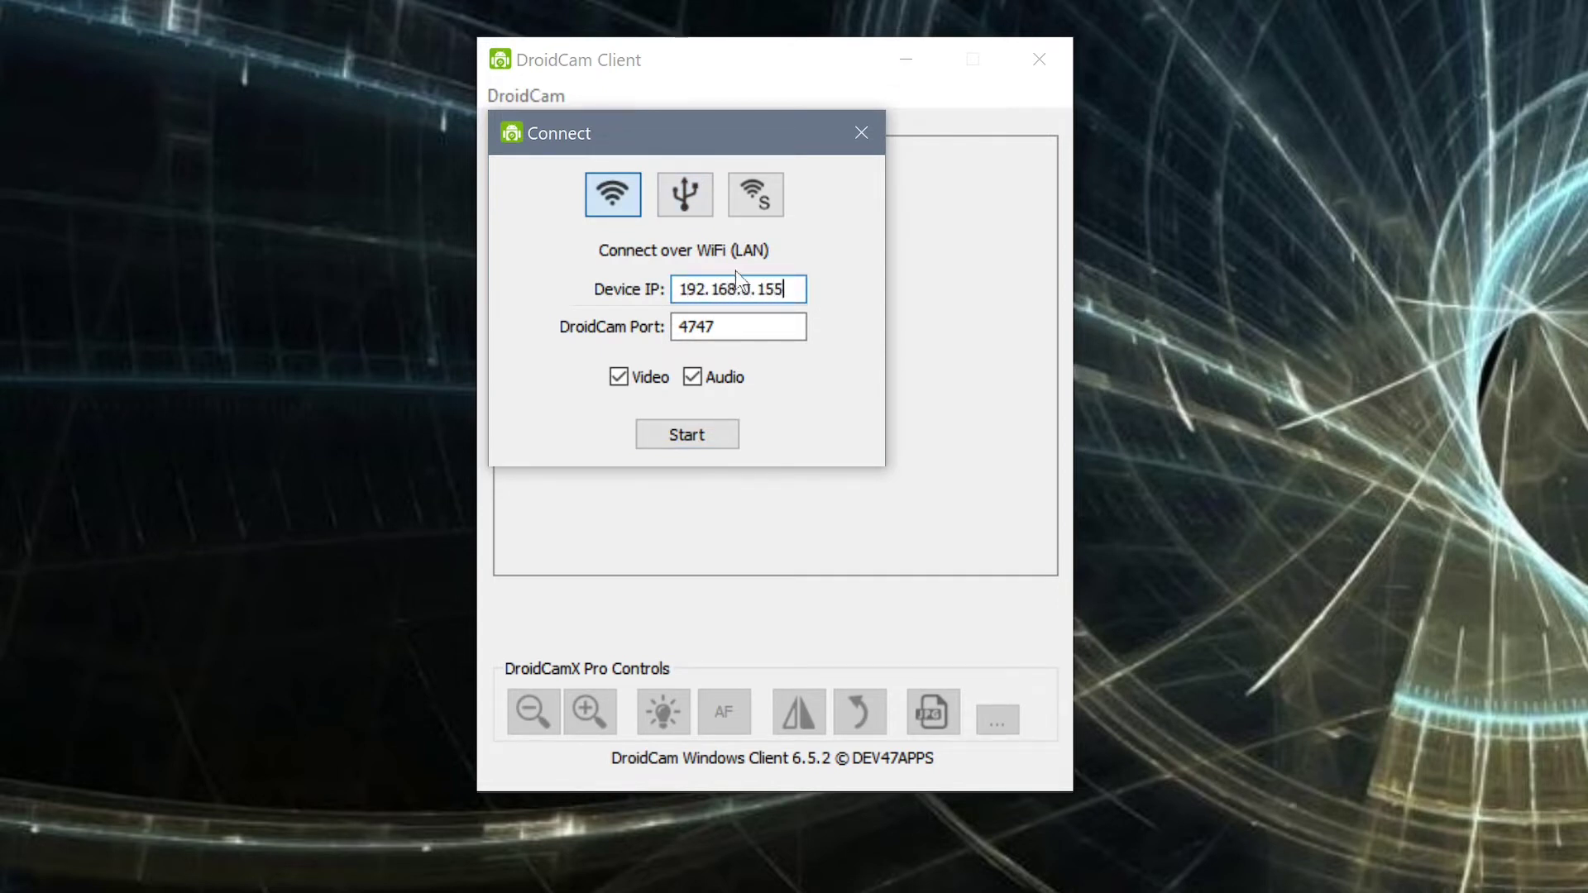
click(688, 190)
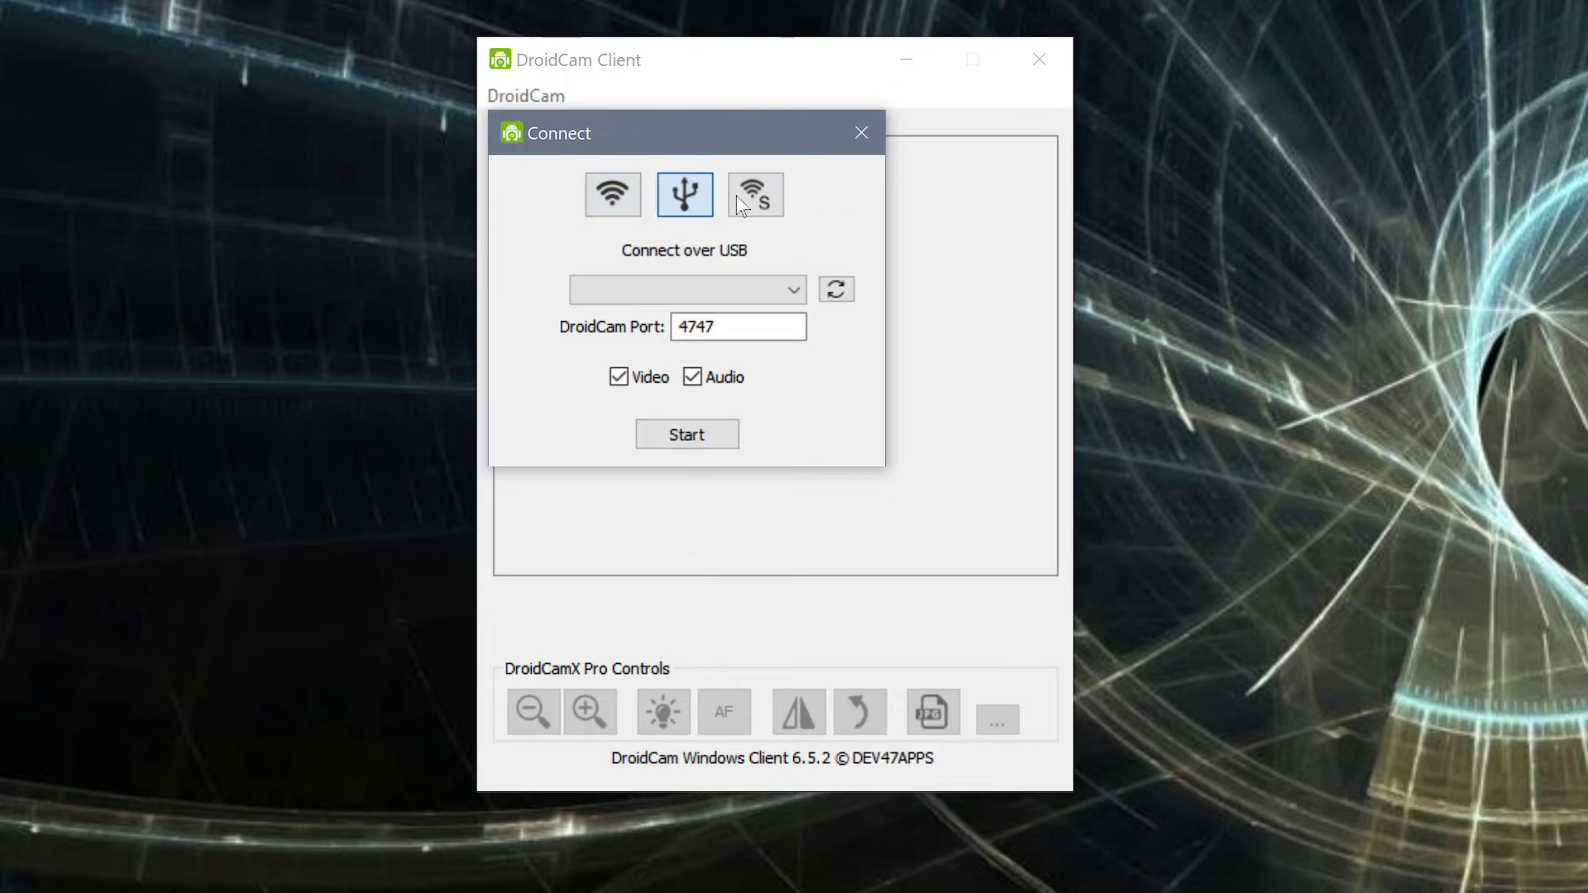
click(836, 291)
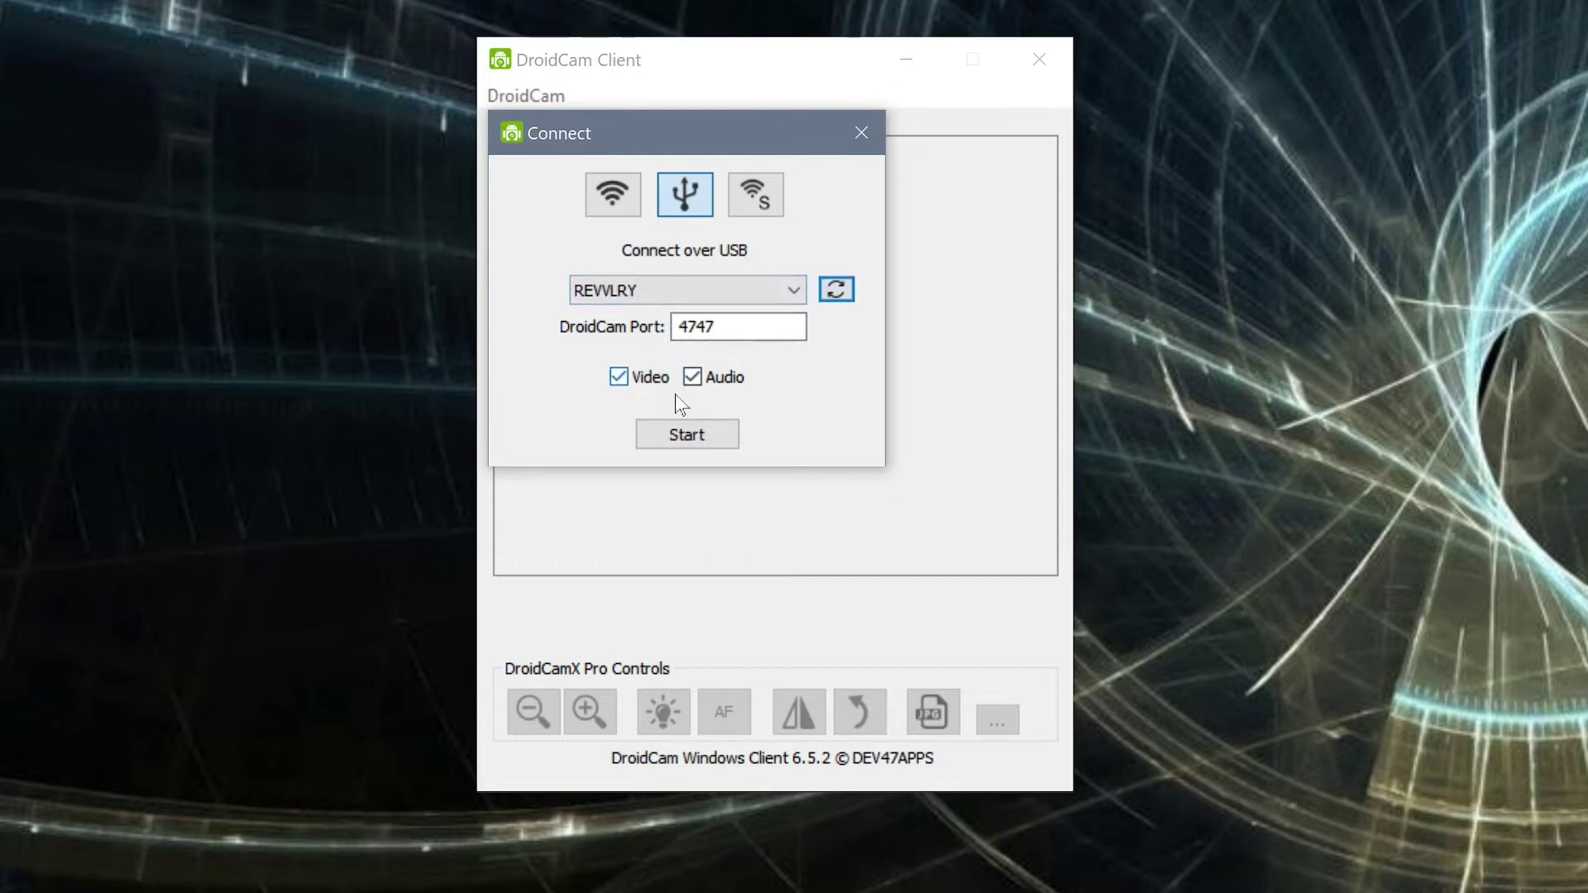
click(677, 437)
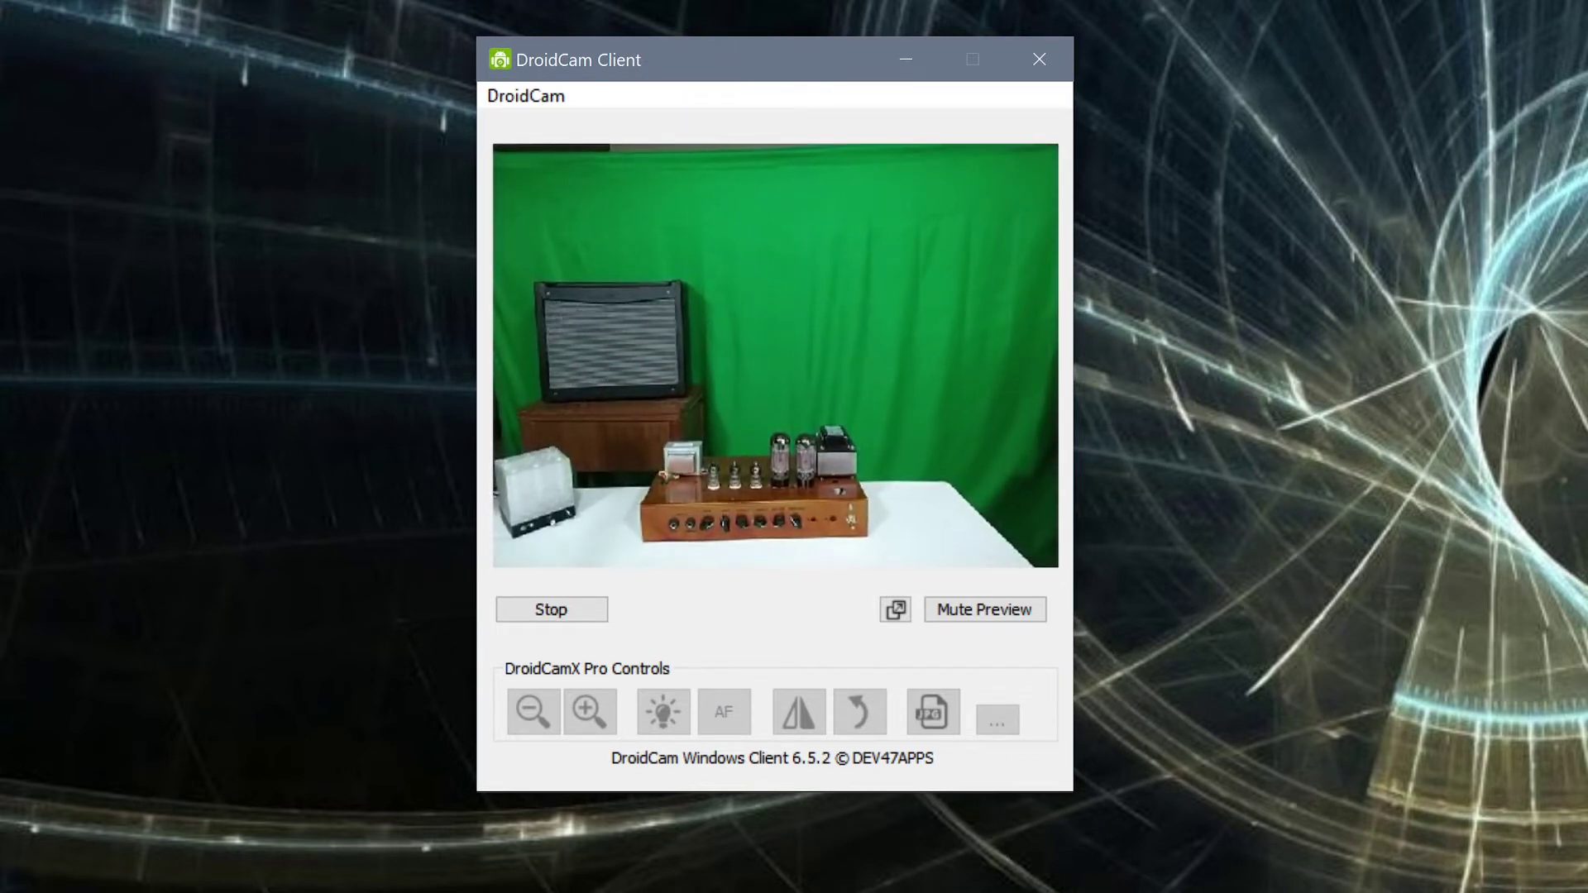
Look at the HD Mode settings in the DroidCam menu and cancel without changes
click(520, 97)
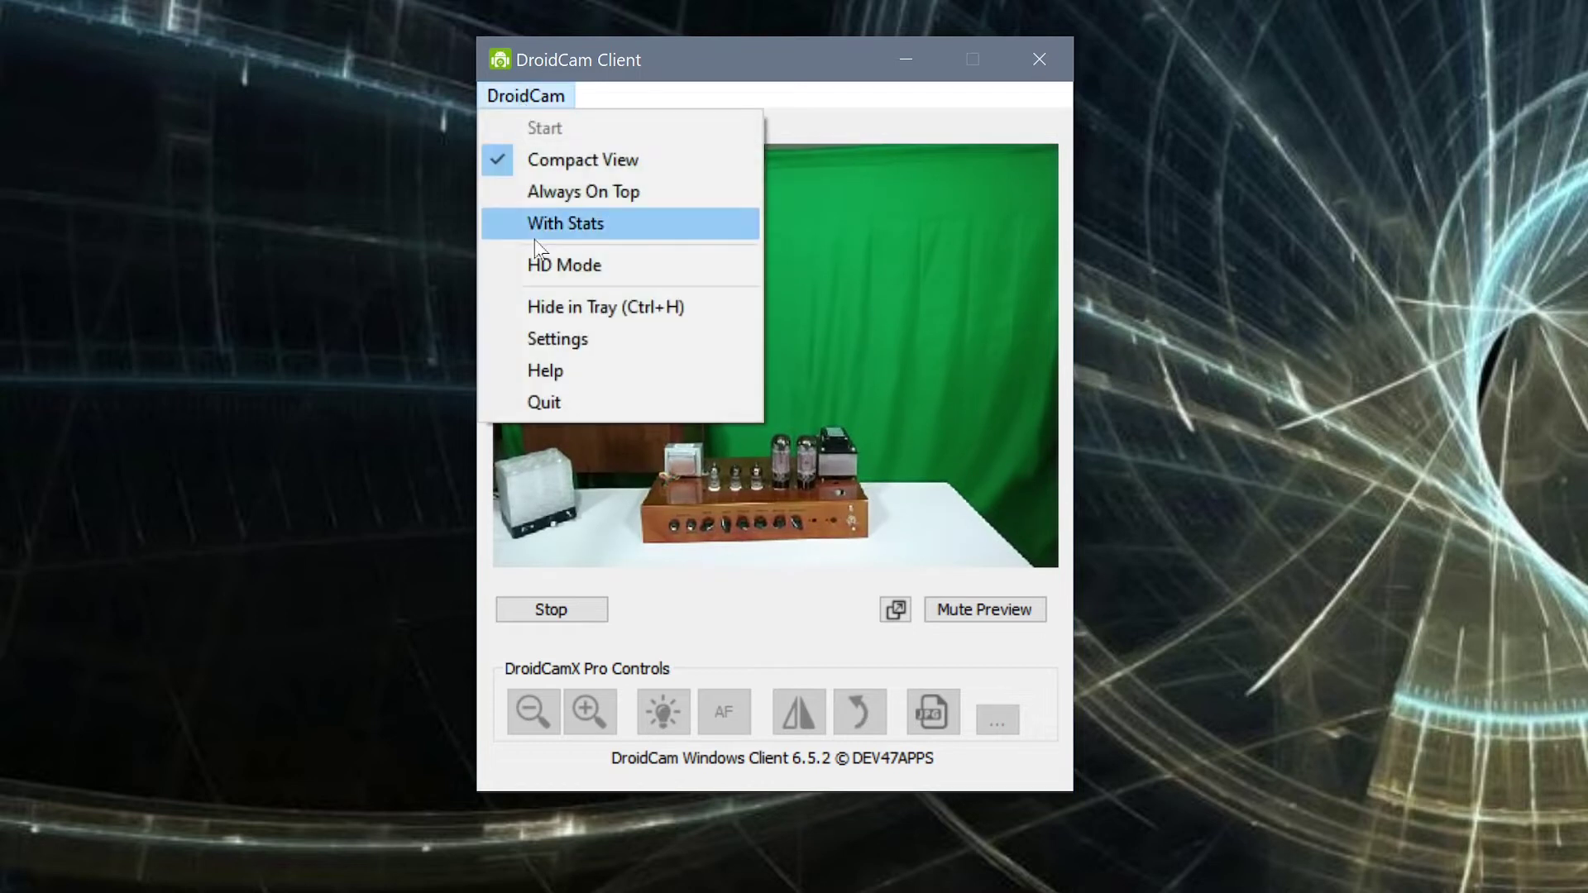
click(547, 263)
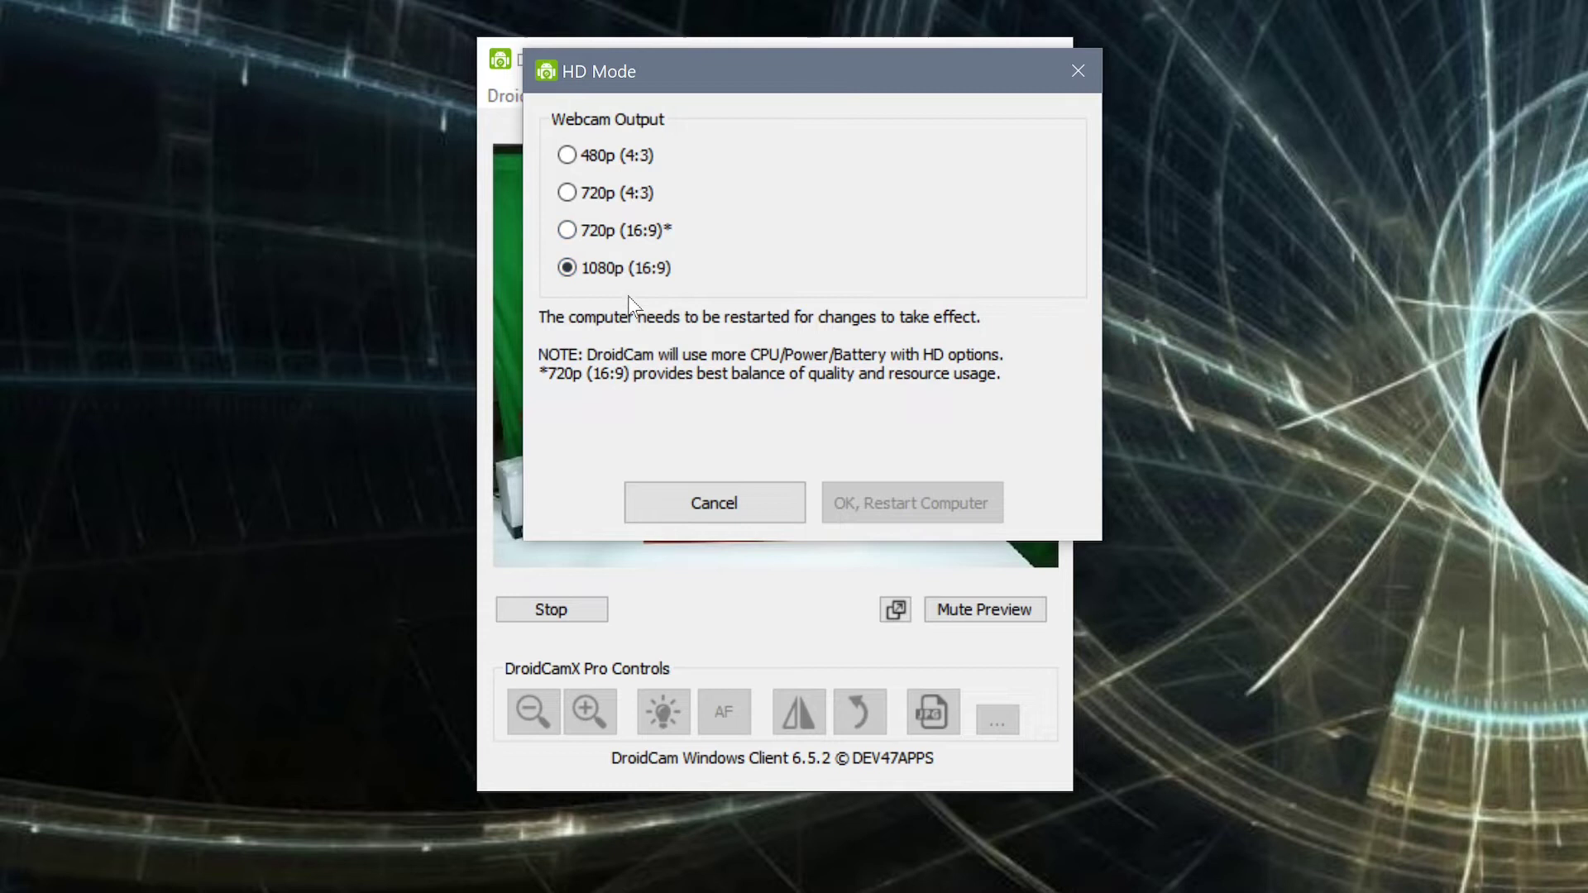
click(757, 503)
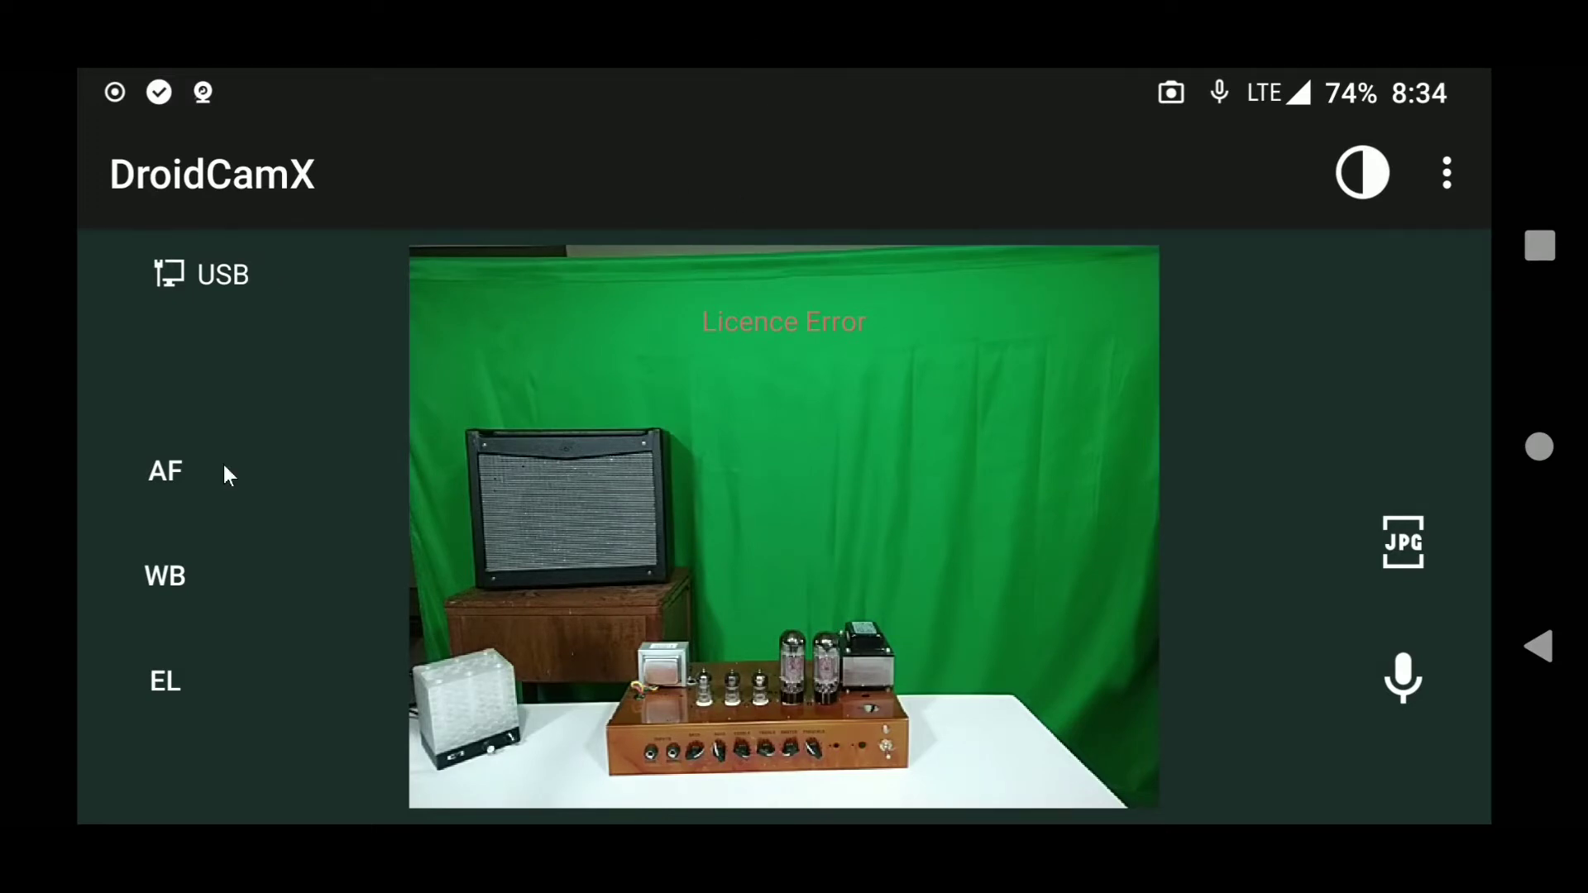
Set autofocus to Continuous and white balance to Fluorescent, leaving exposure lock unchanged
click(176, 476)
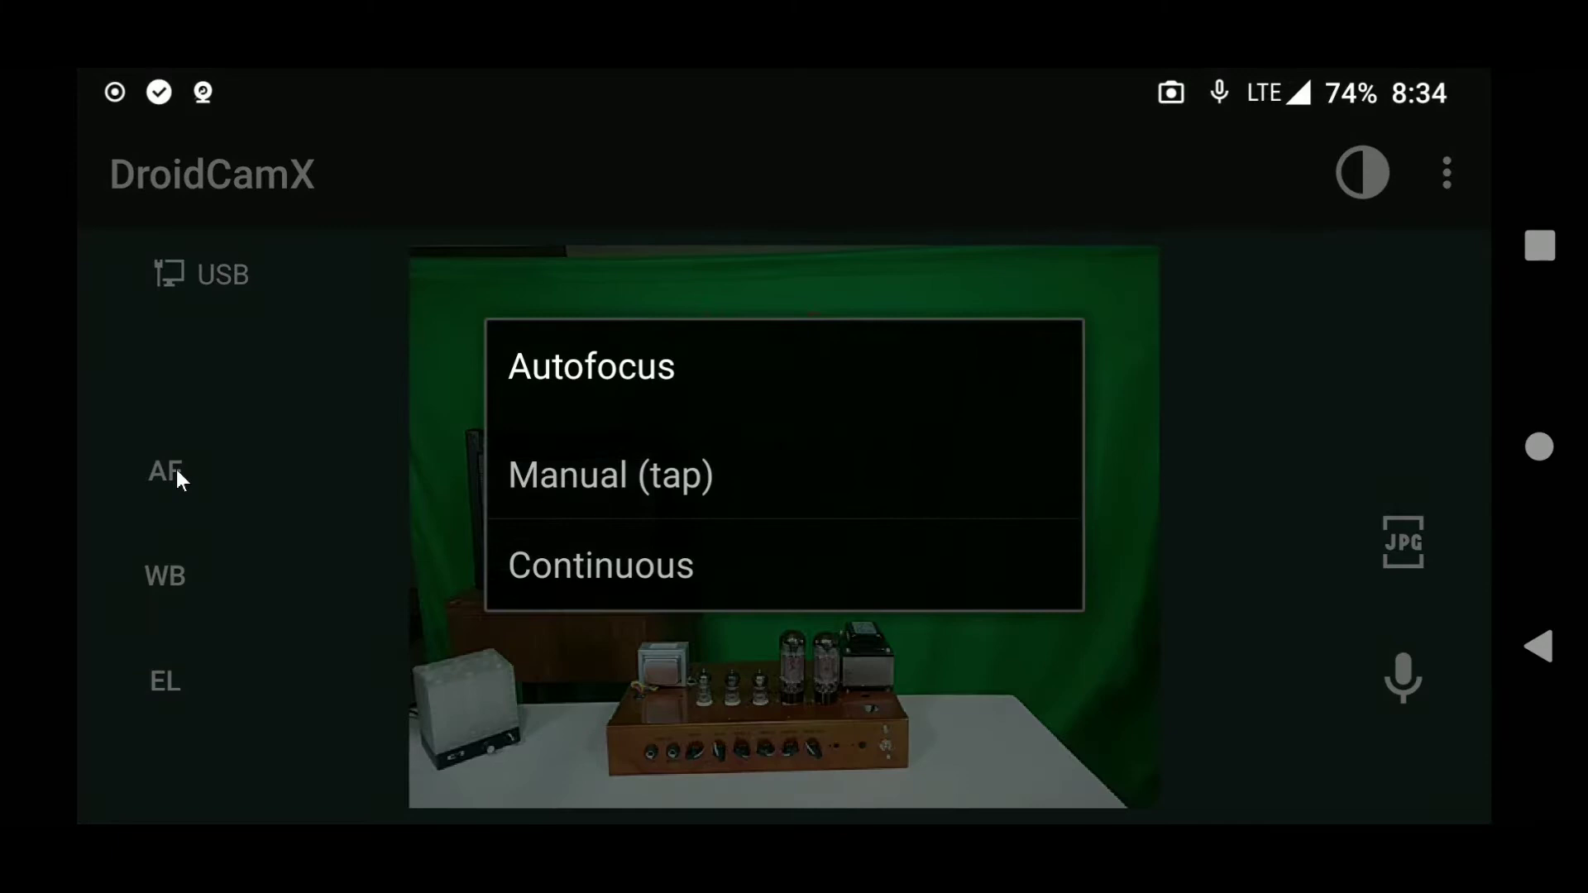
click(592, 565)
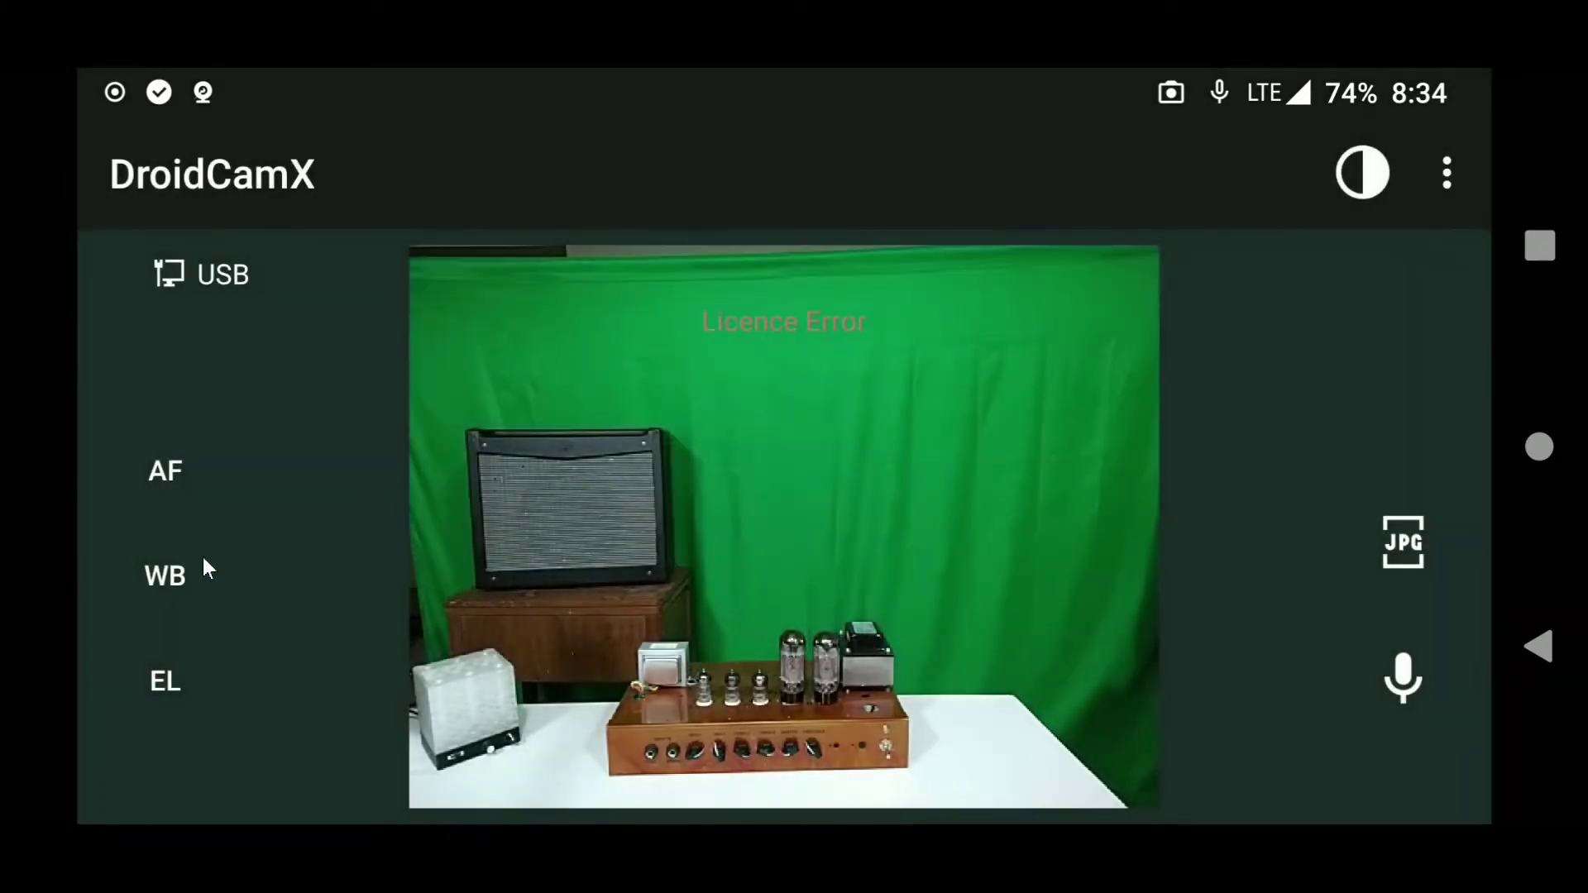
click(172, 579)
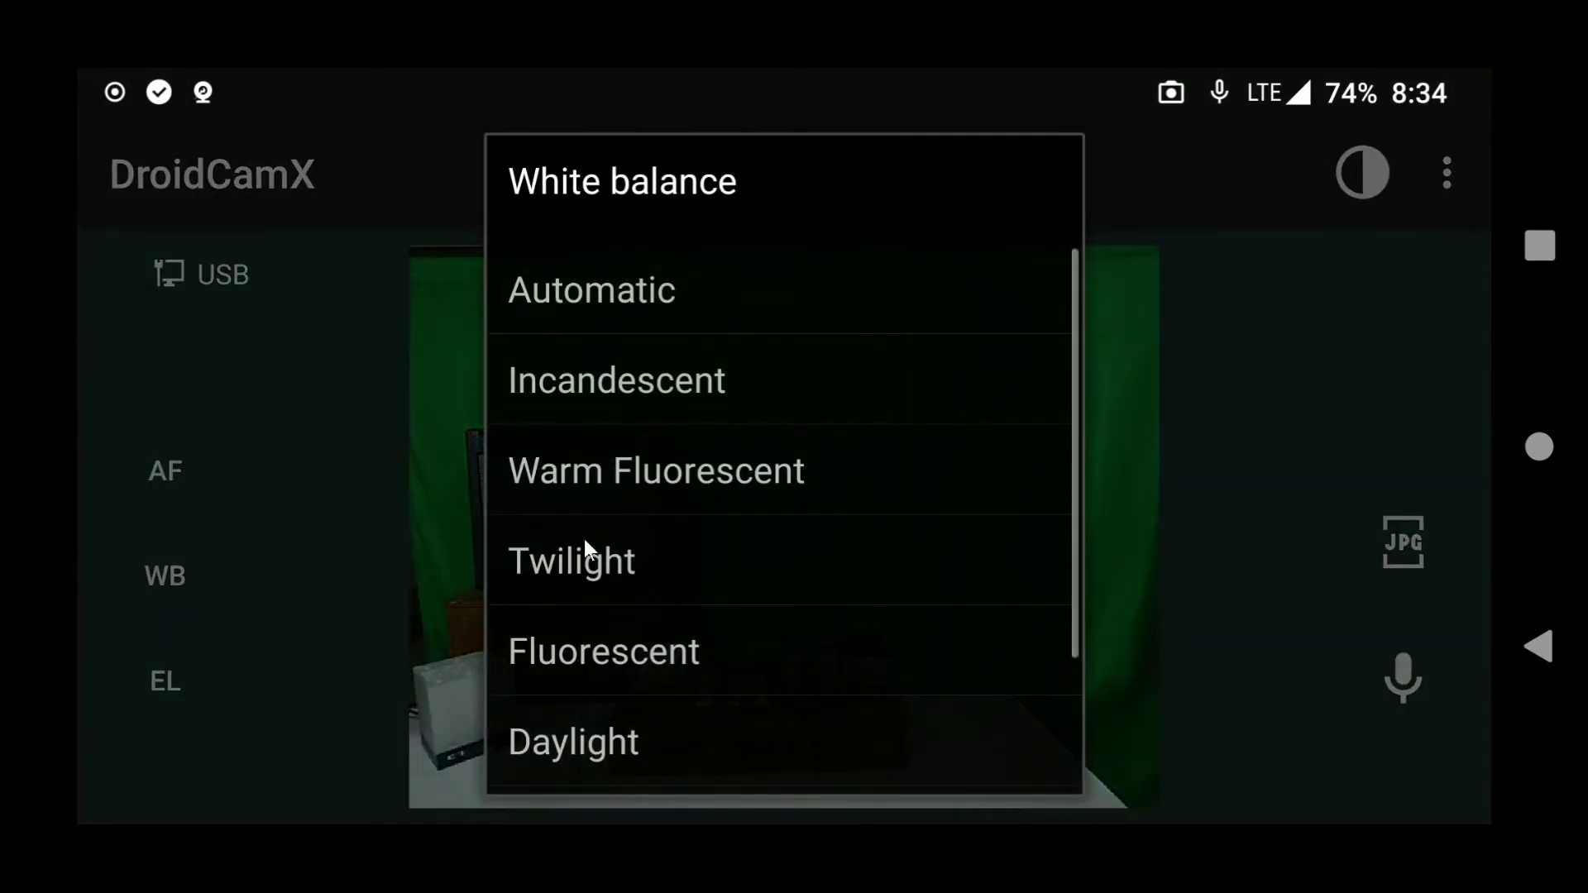
click(606, 647)
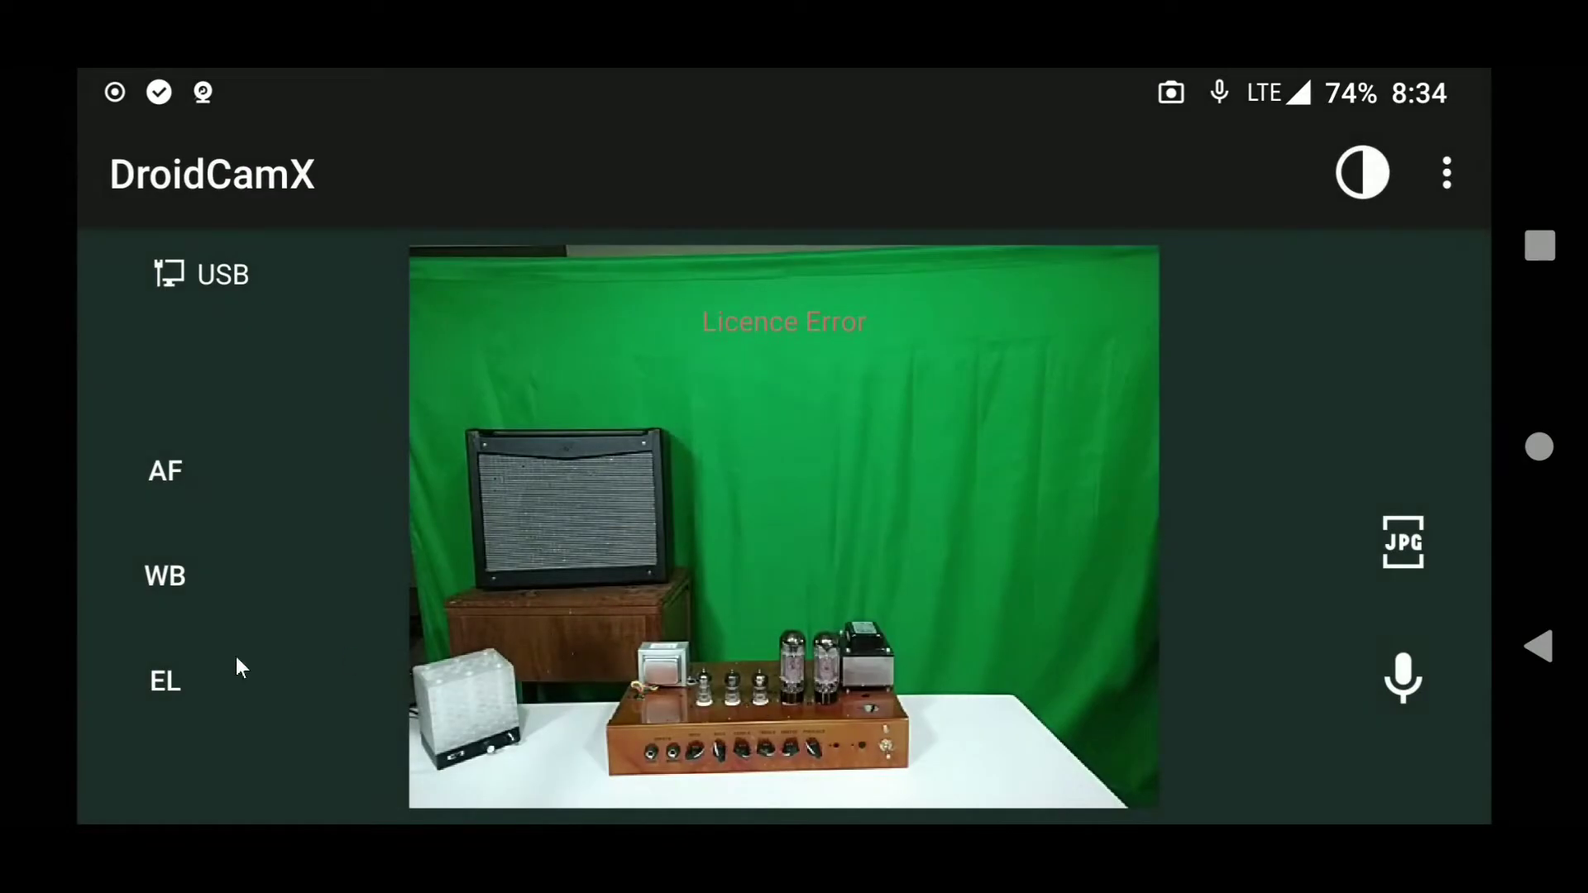
click(166, 680)
click(171, 677)
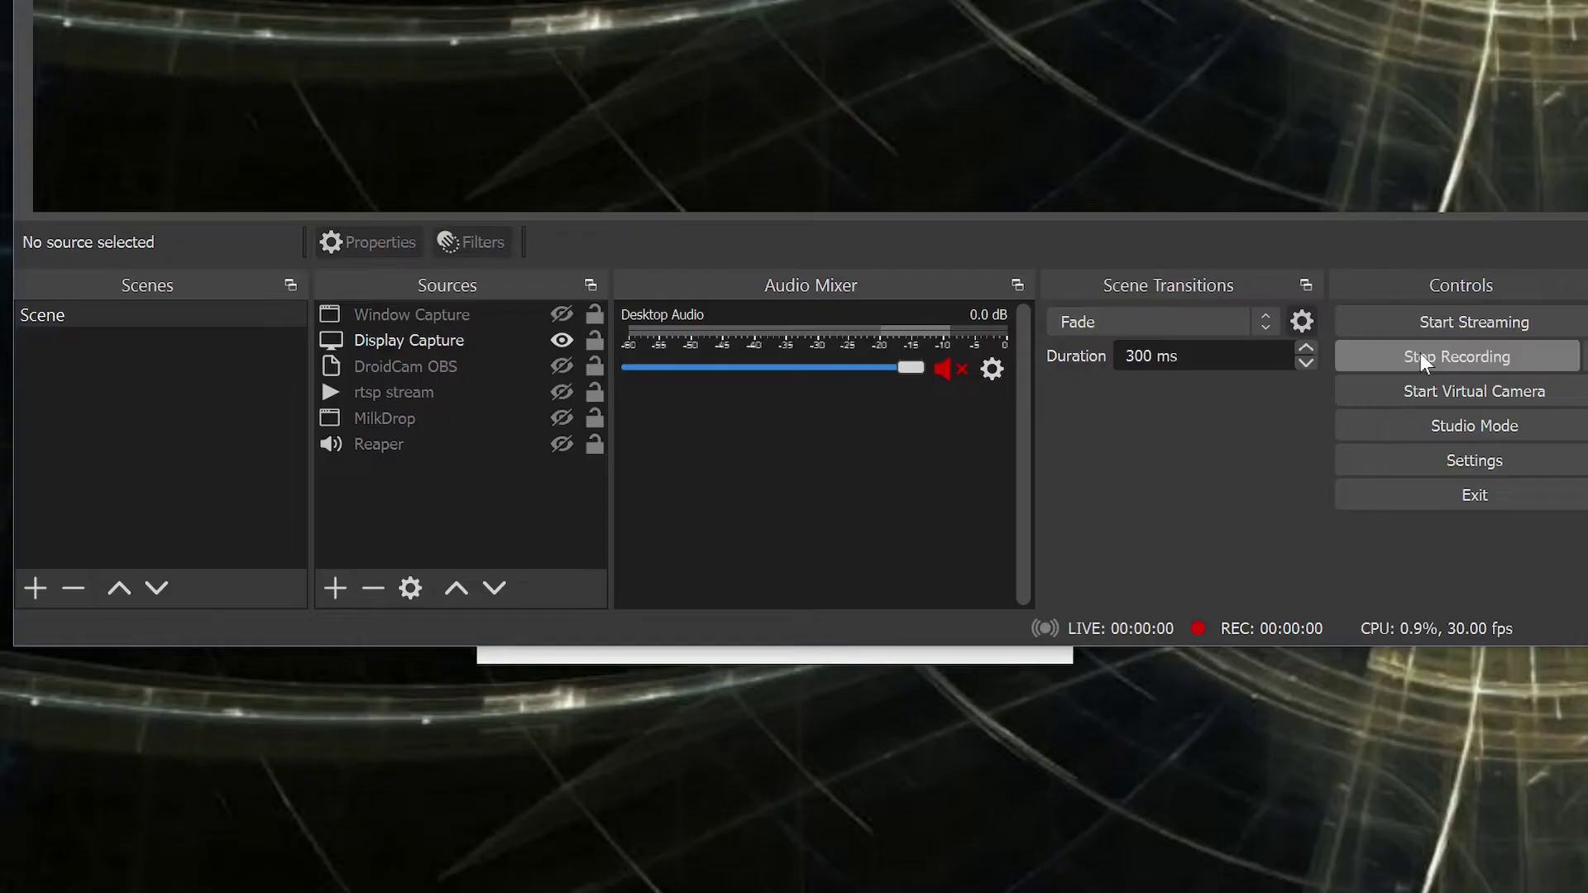
Add a new Video Capture Device source to the OBS scene
click(384, 514)
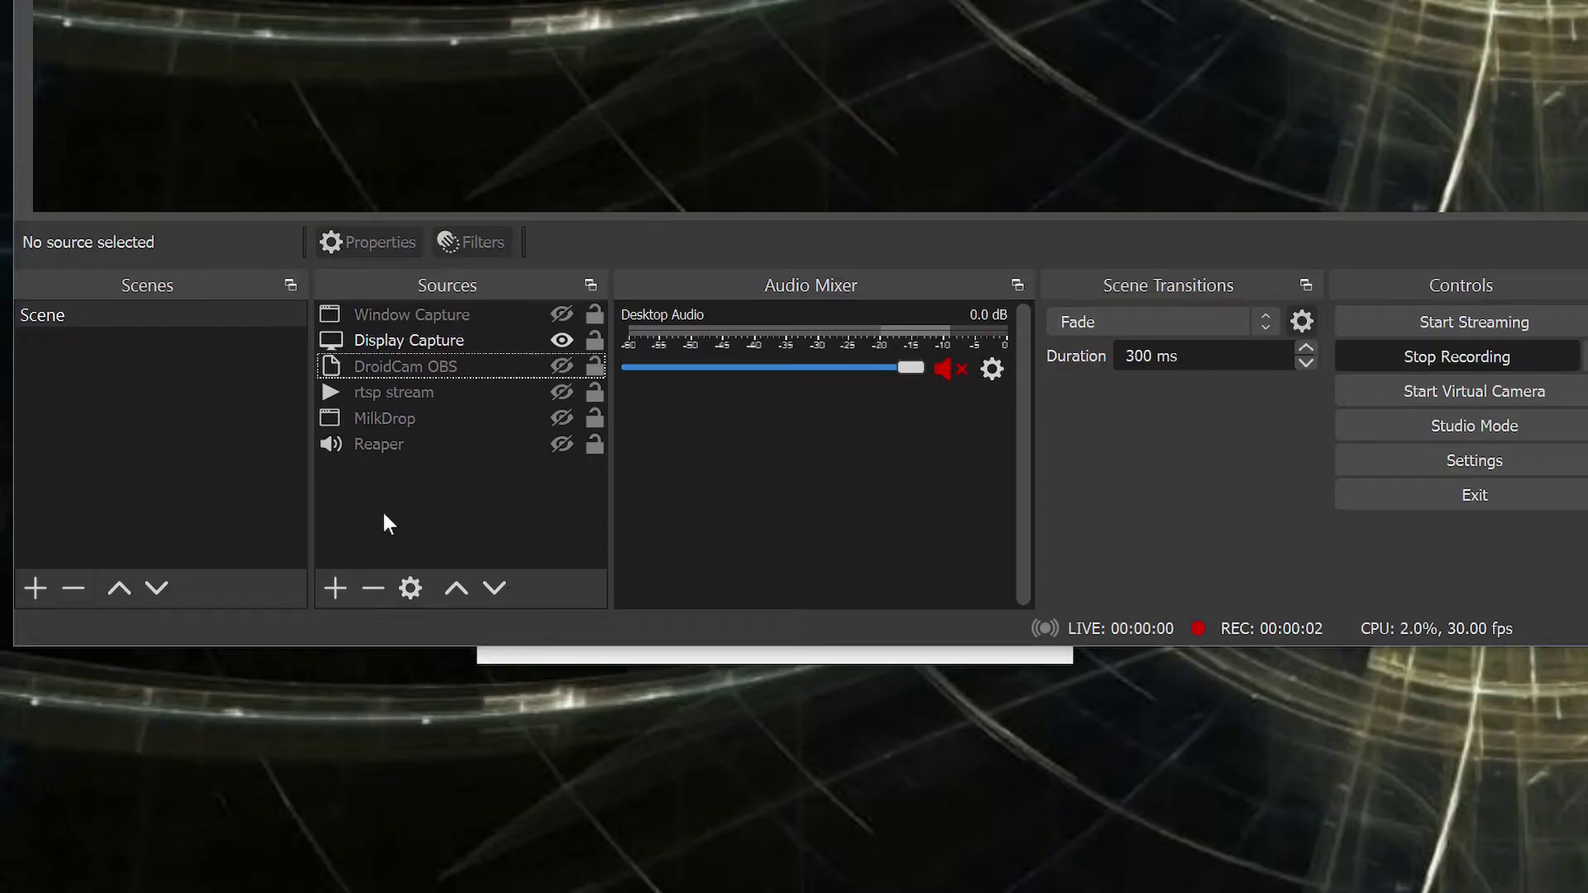
click(341, 583)
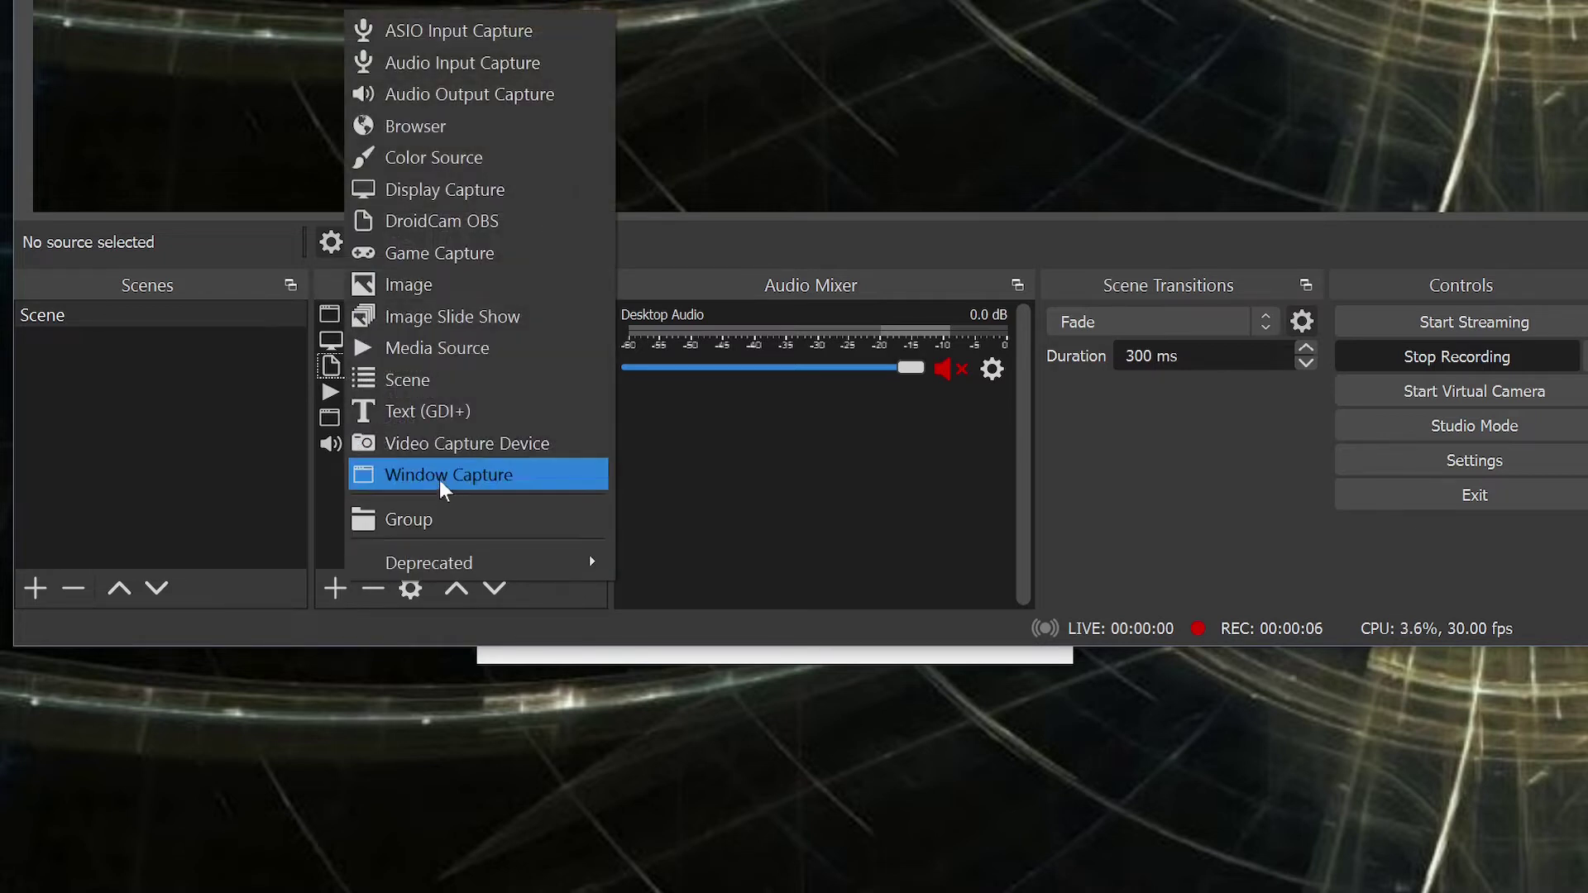
click(459, 444)
click(903, 161)
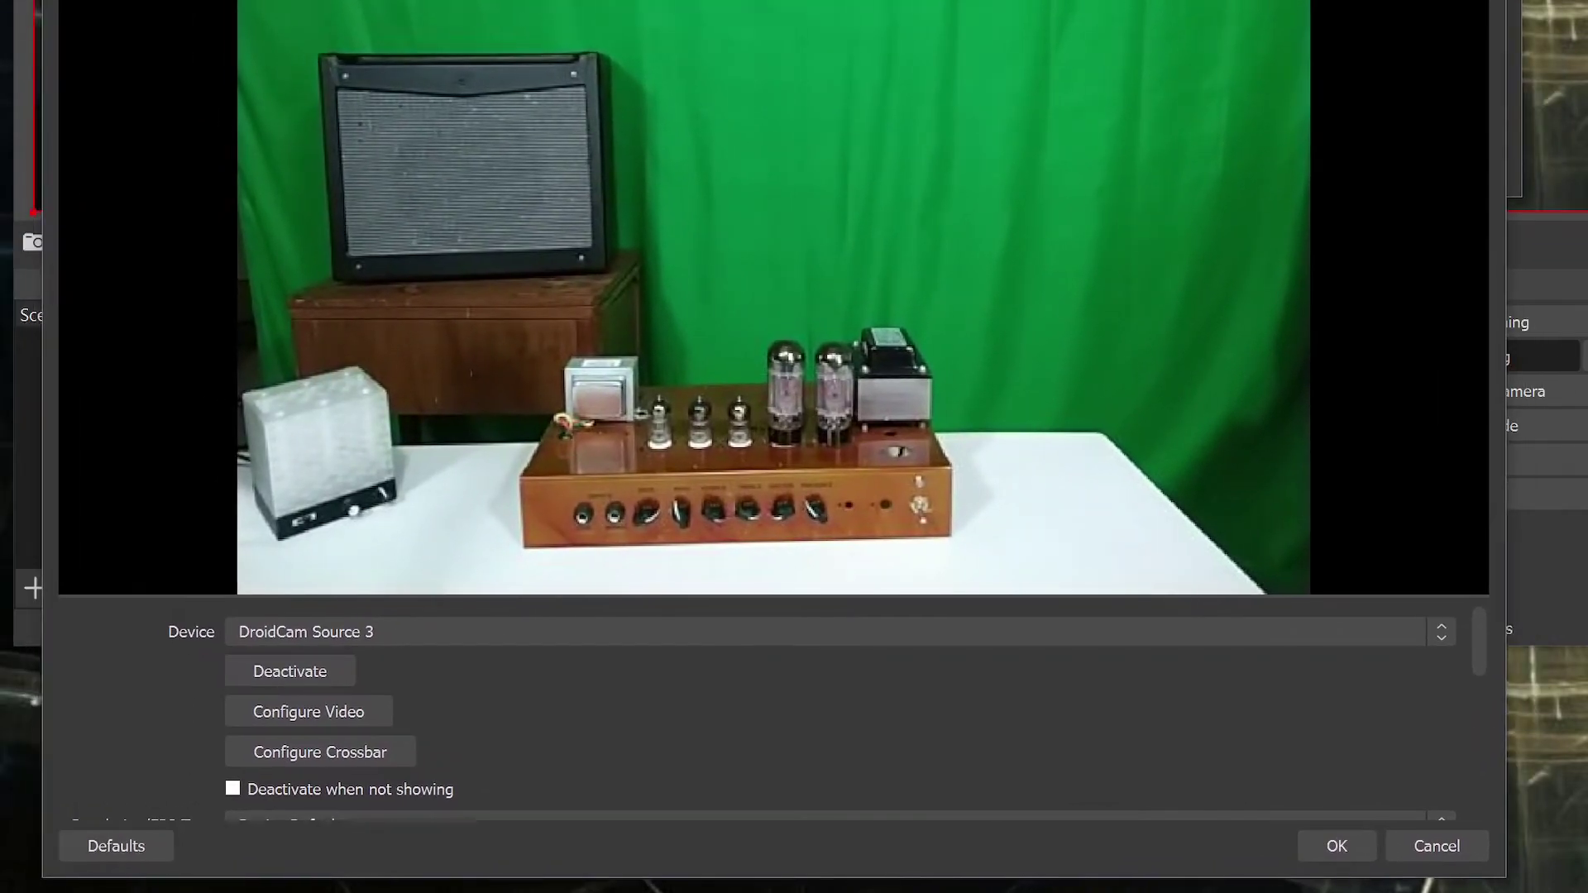
Keep DroidCam Source 3 as the capture device in the source properties
click(377, 637)
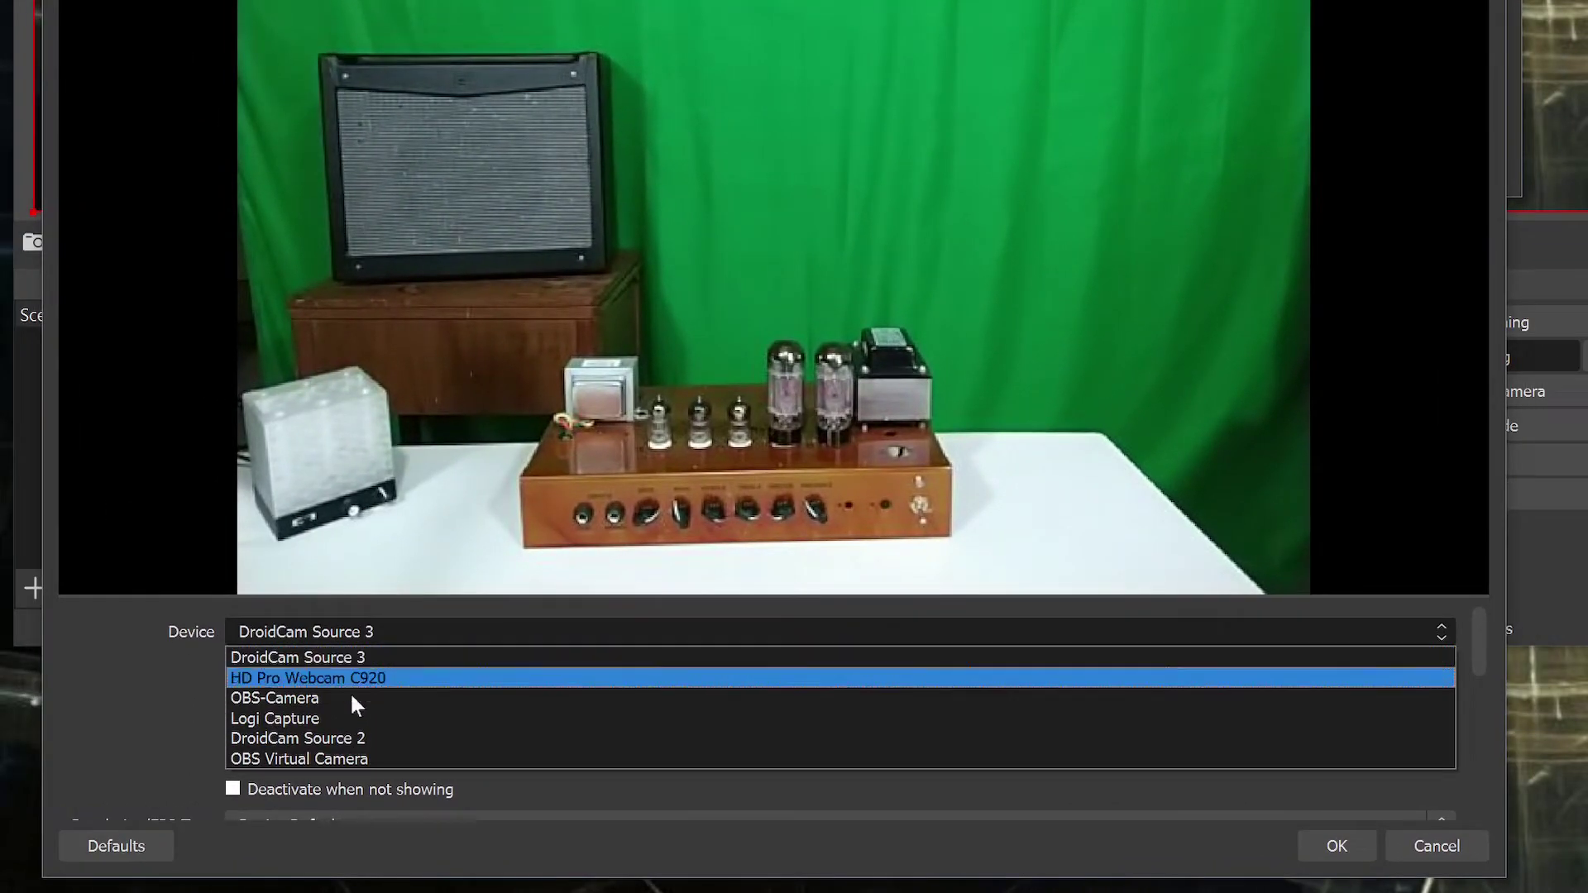
click(369, 629)
click(366, 633)
click(359, 658)
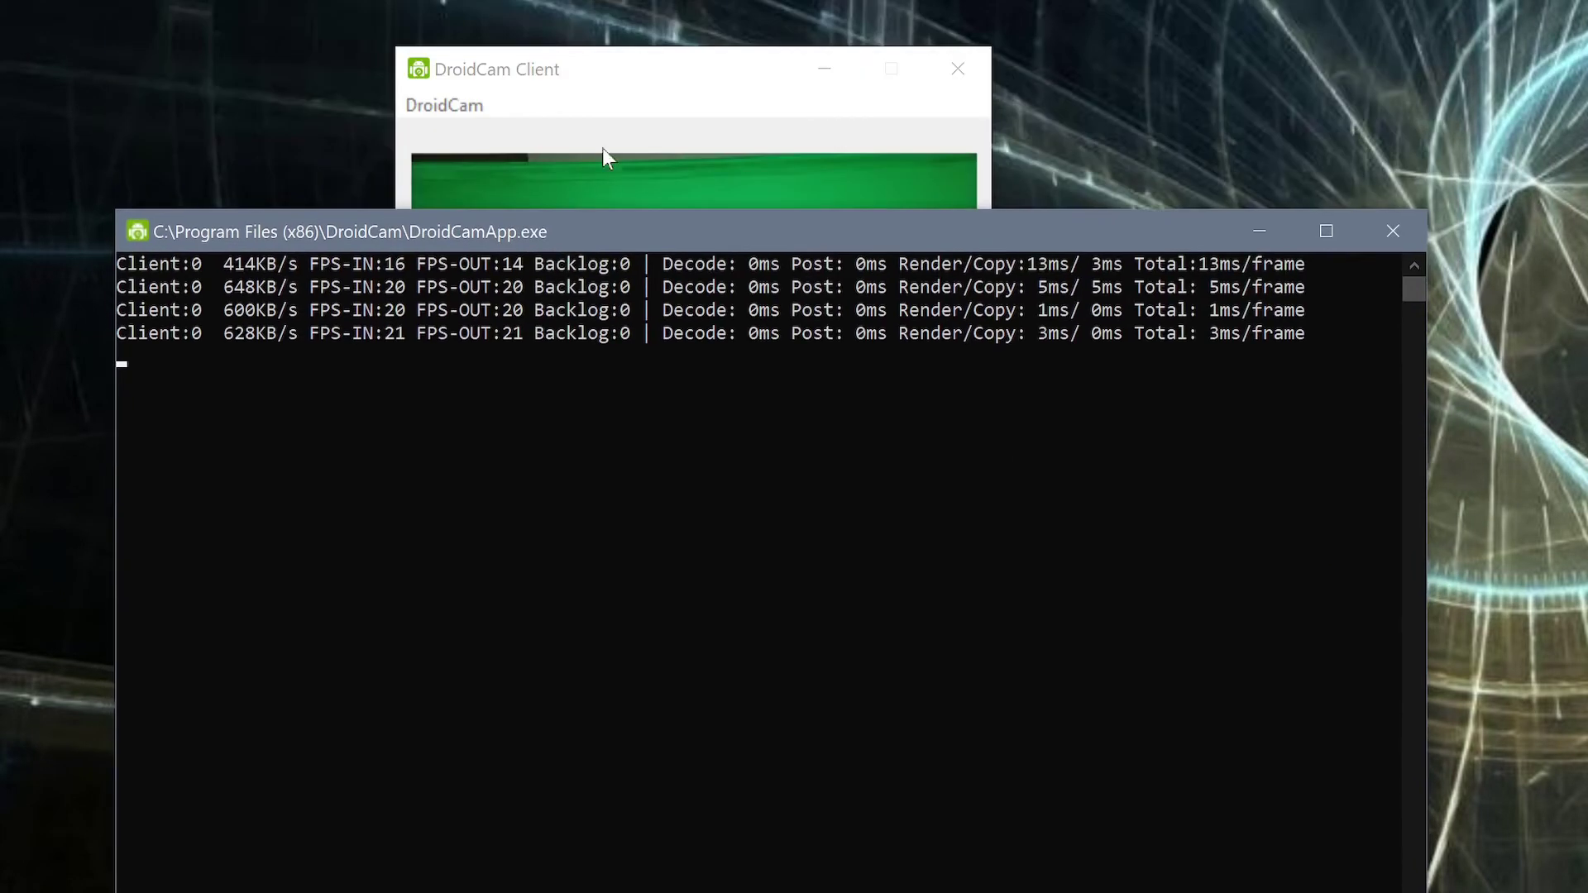
Bring the DroidCam client preview to the front and move the stats console aside
click(660, 29)
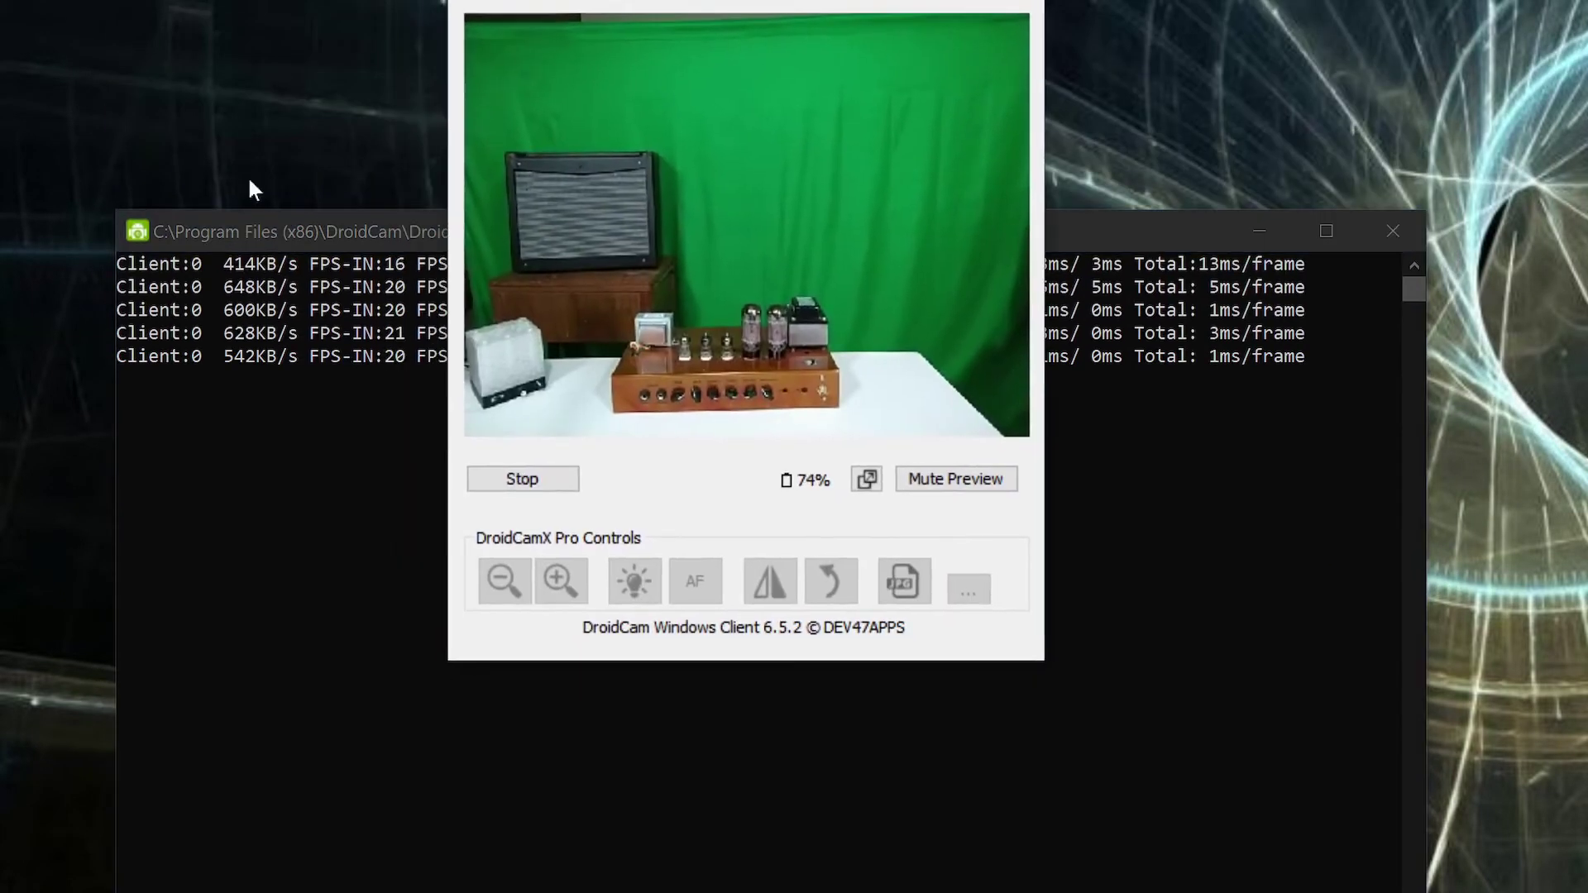
drag(281, 212, 342, 153)
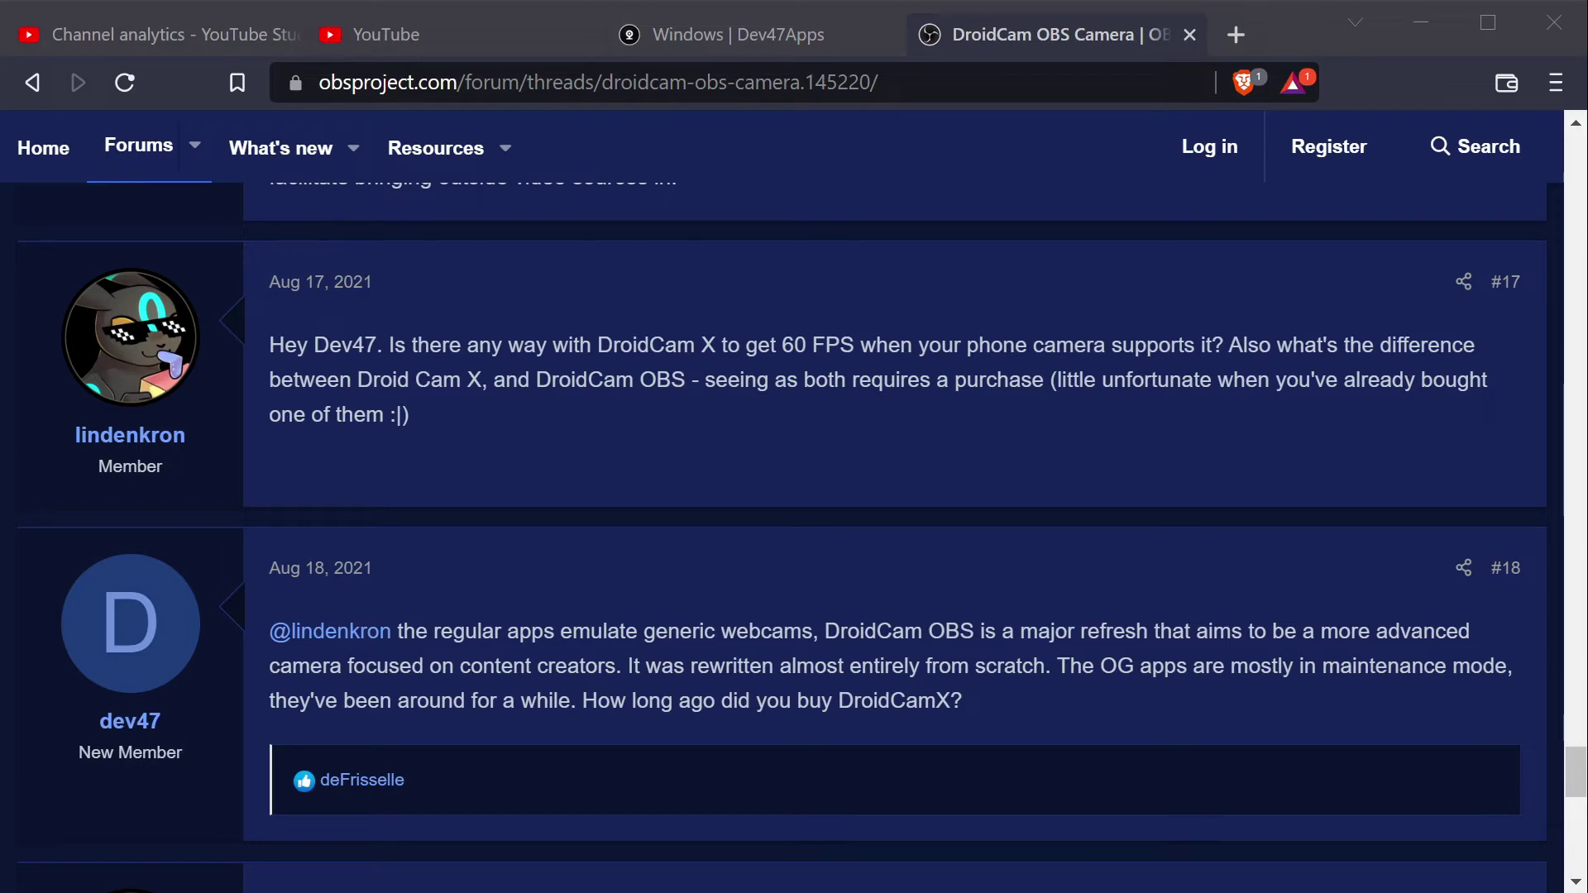
Select the full text of reply #18 in the DroidCam OBS Camera thread
drag(1017, 713, 291, 643)
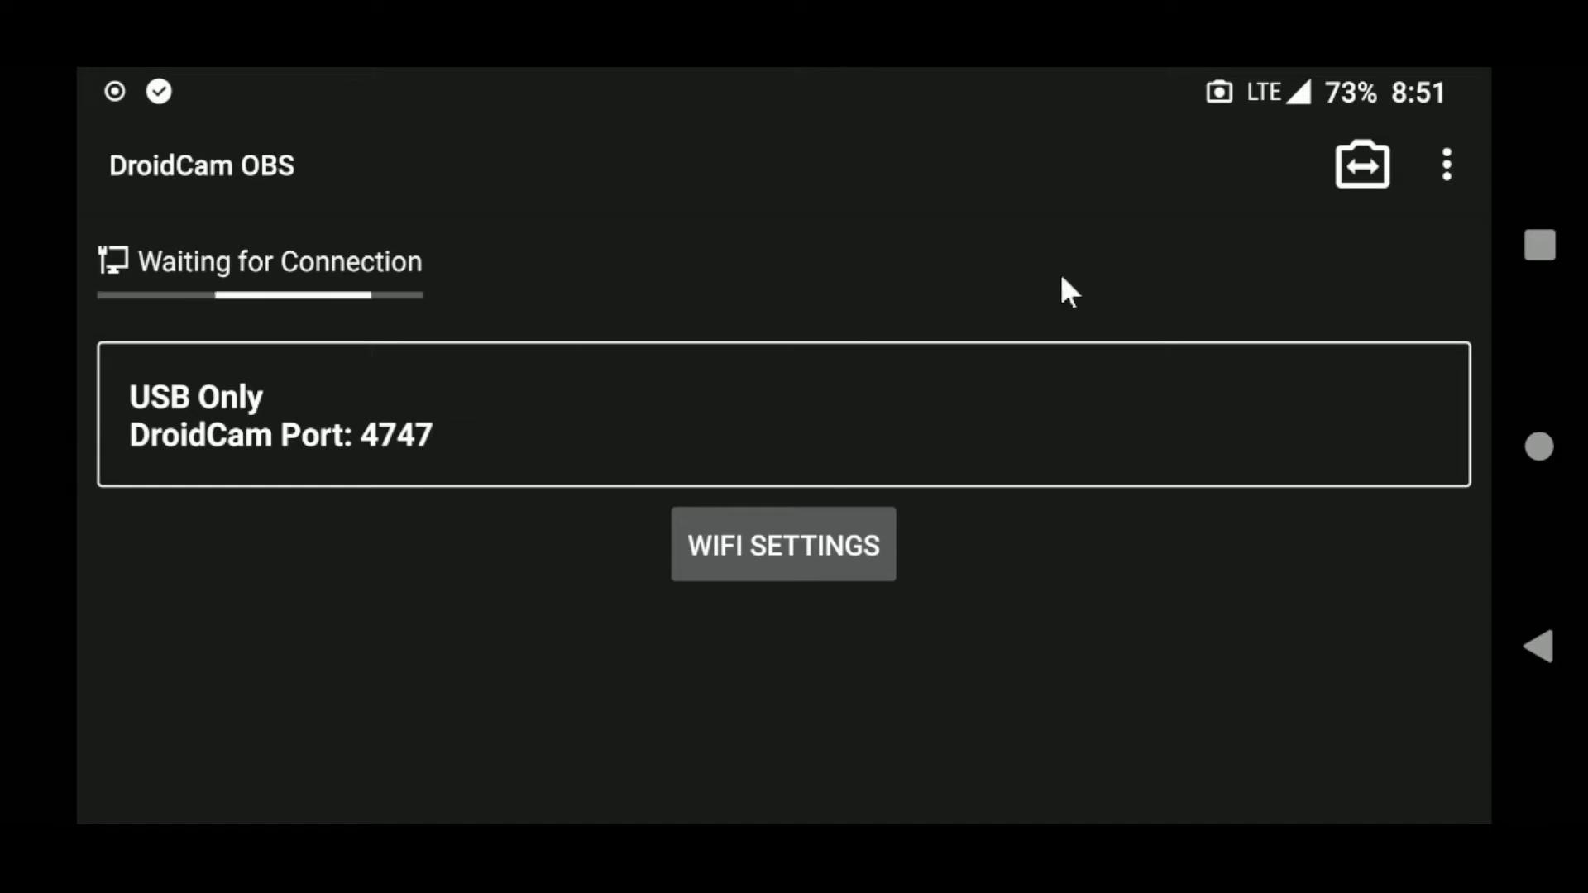
Open DroidCam OBS settings and look over the video encoder options
click(1446, 163)
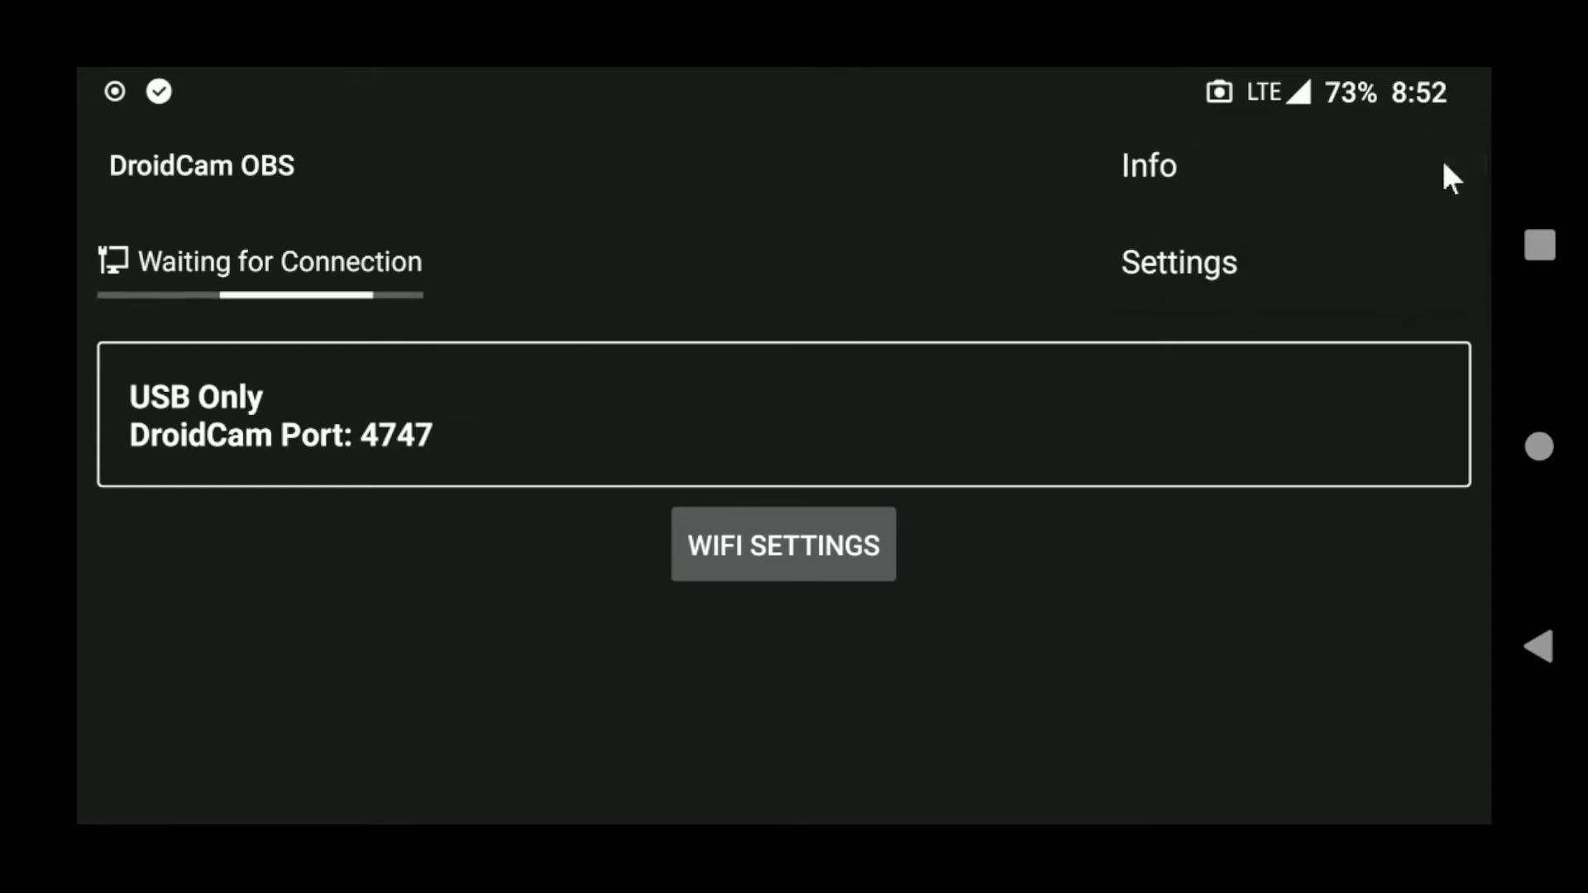
click(1229, 248)
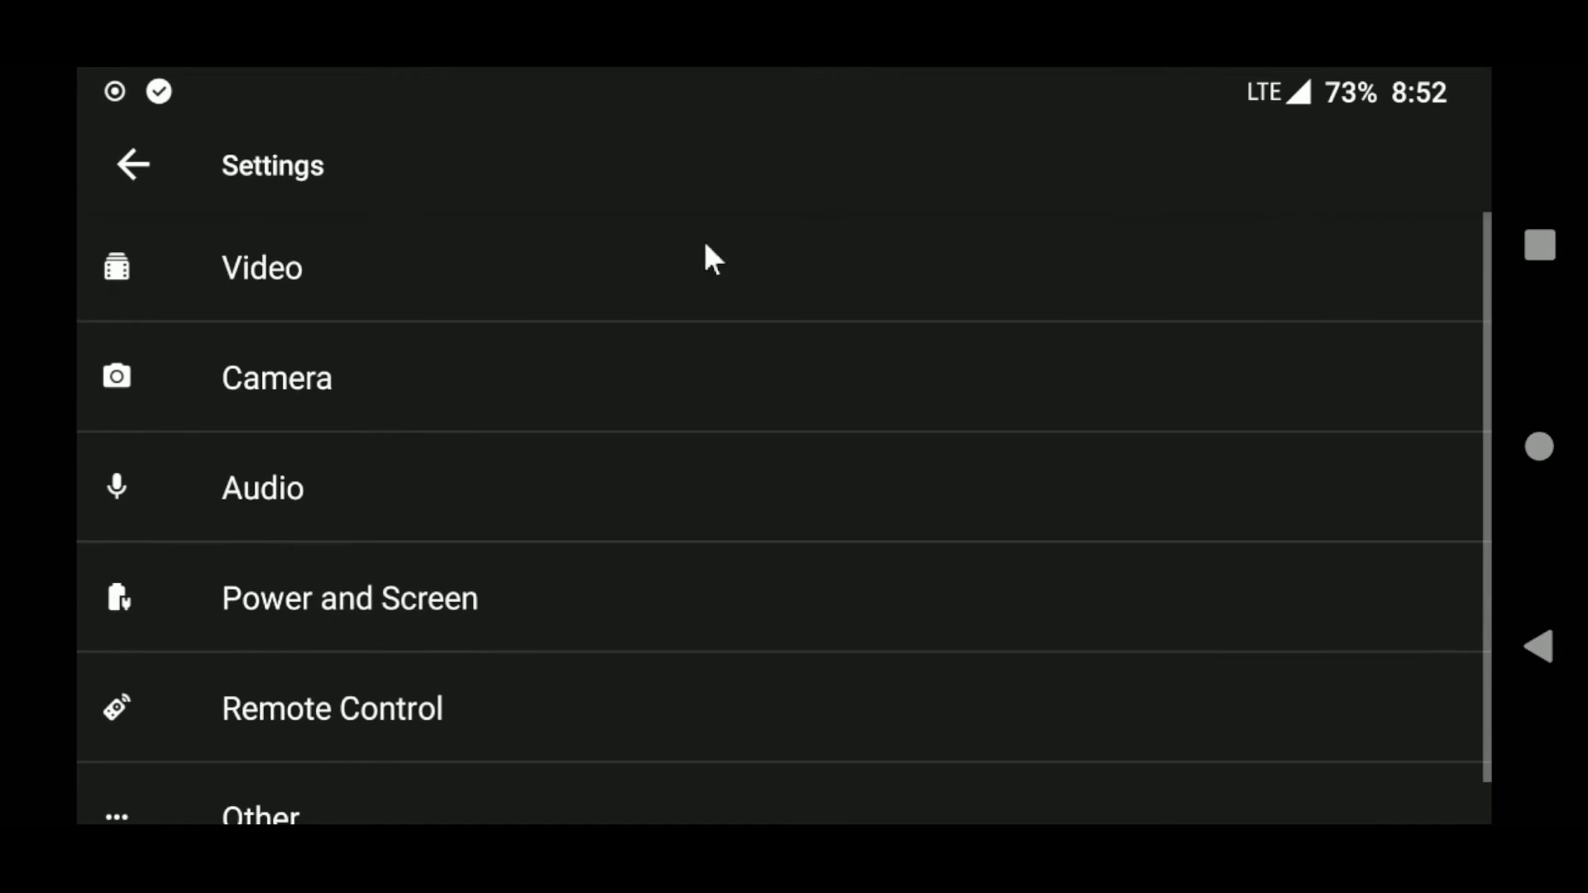
click(486, 260)
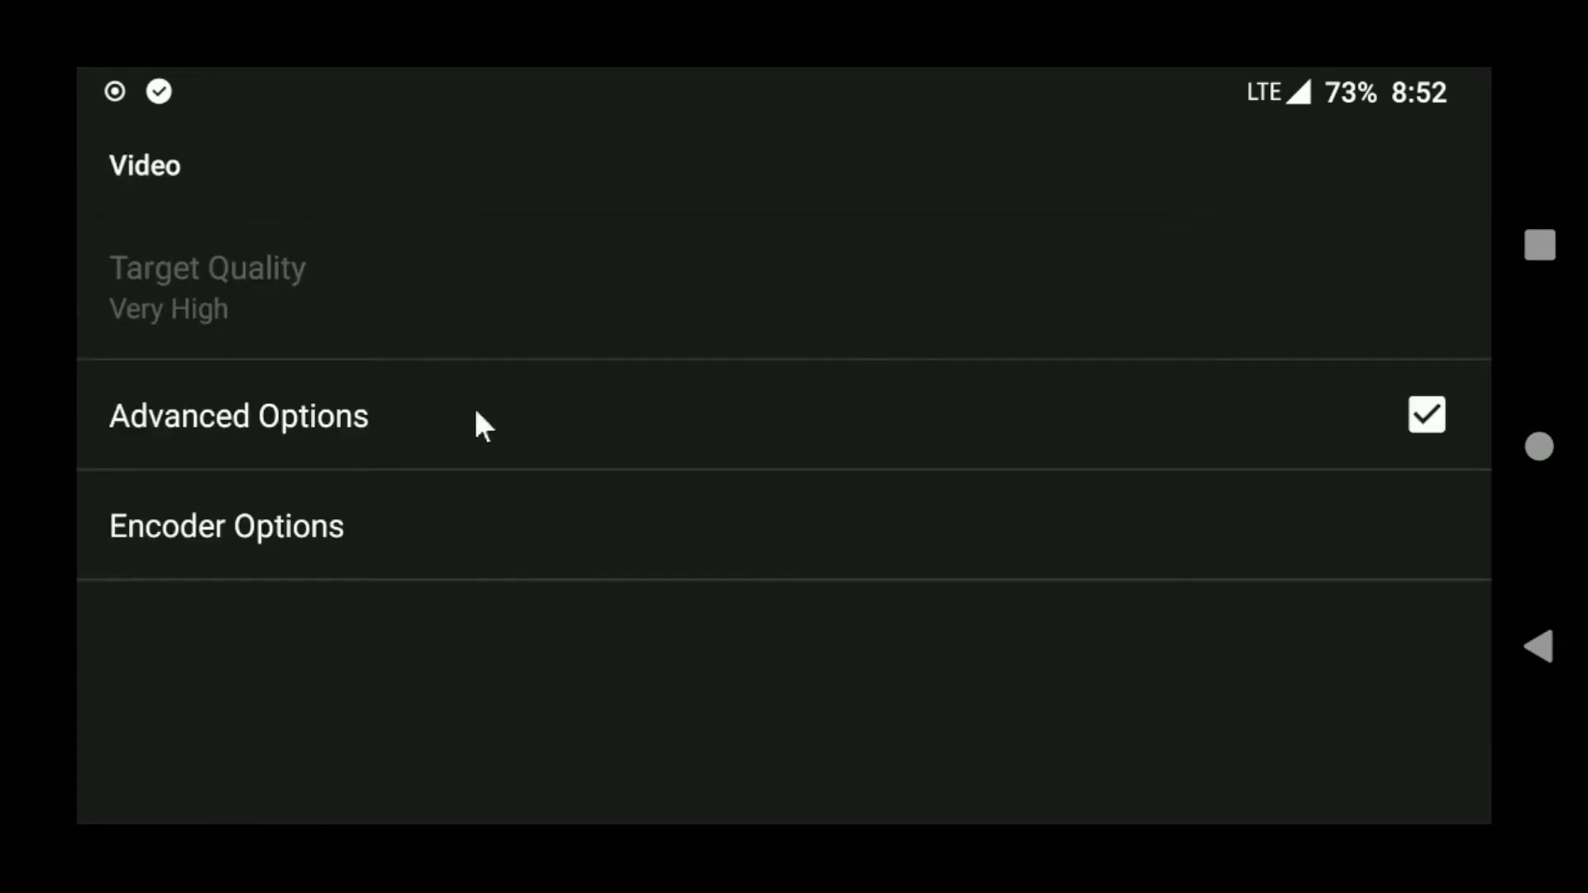
click(429, 532)
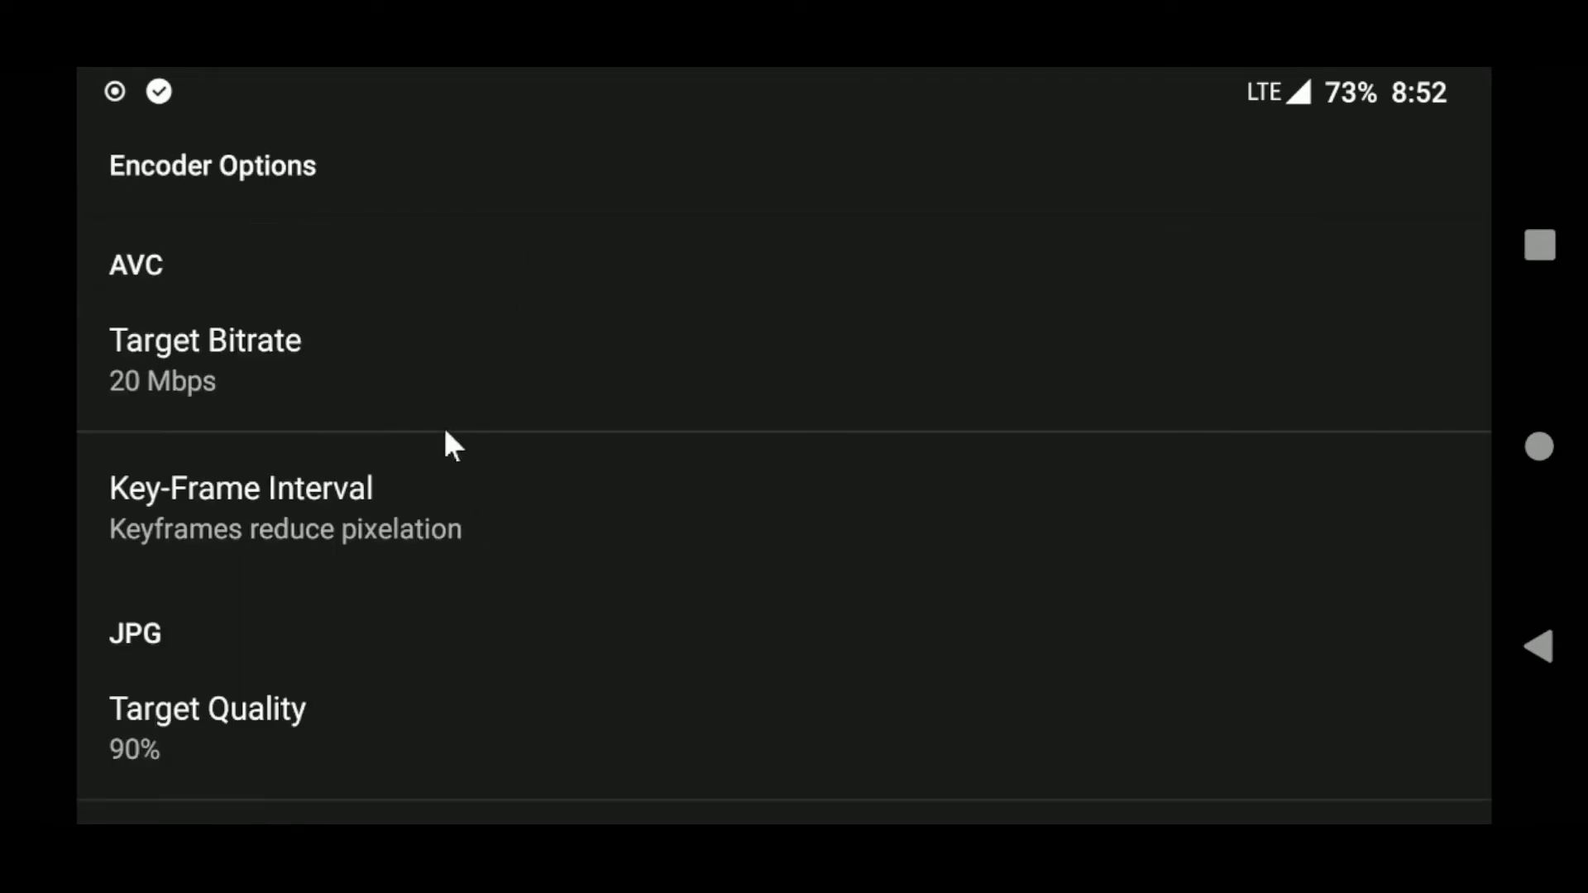
click(1527, 666)
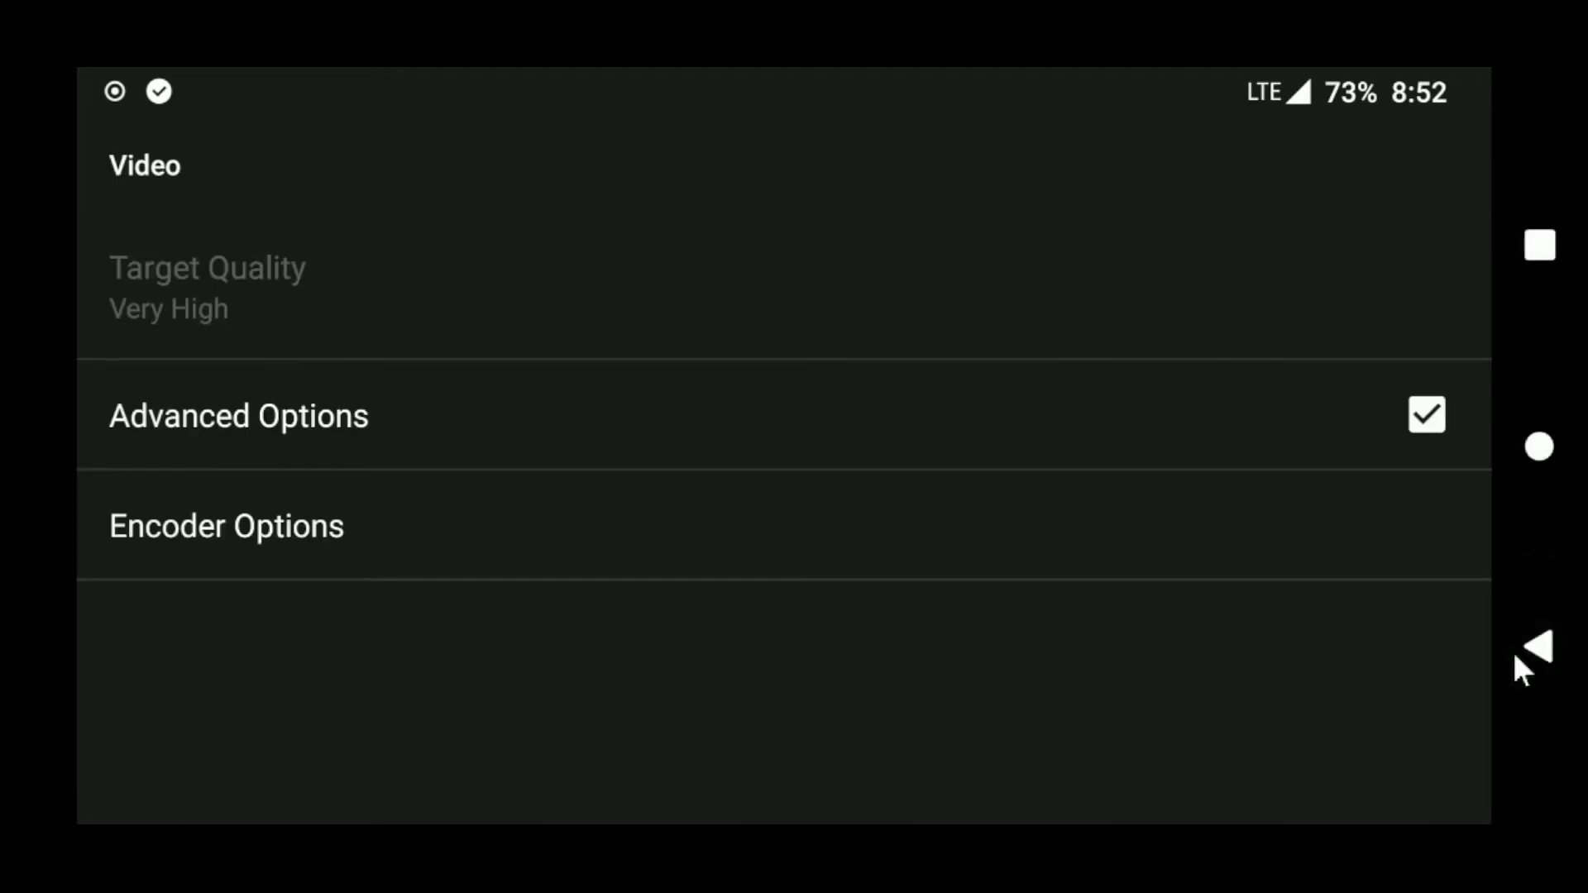
click(1526, 662)
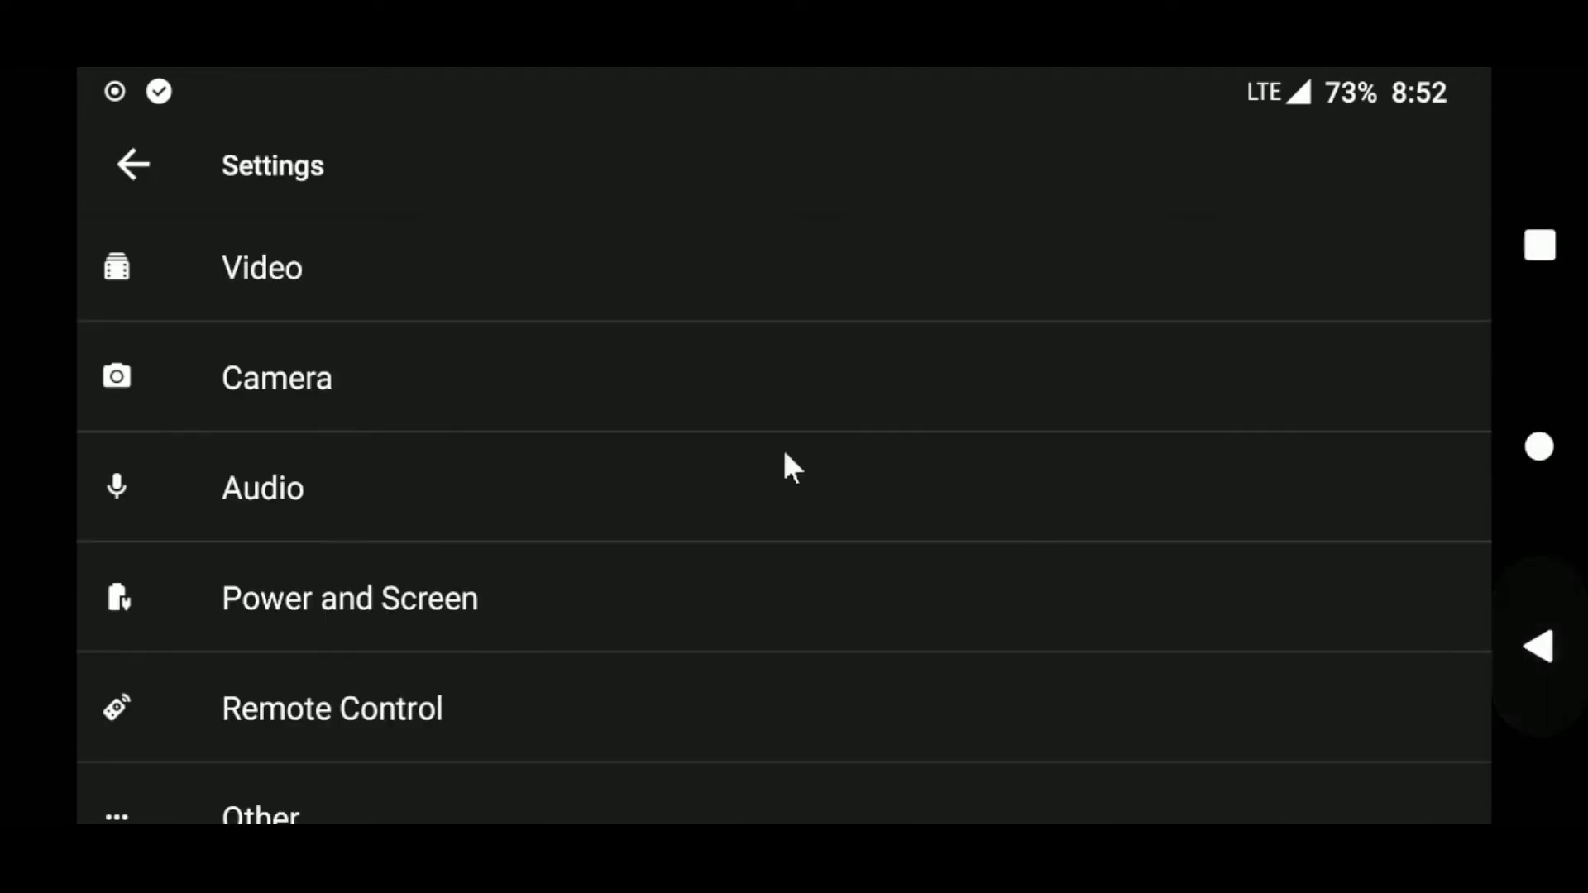
Scroll through the Camera settings, then open the Audio settings and scroll down
click(539, 376)
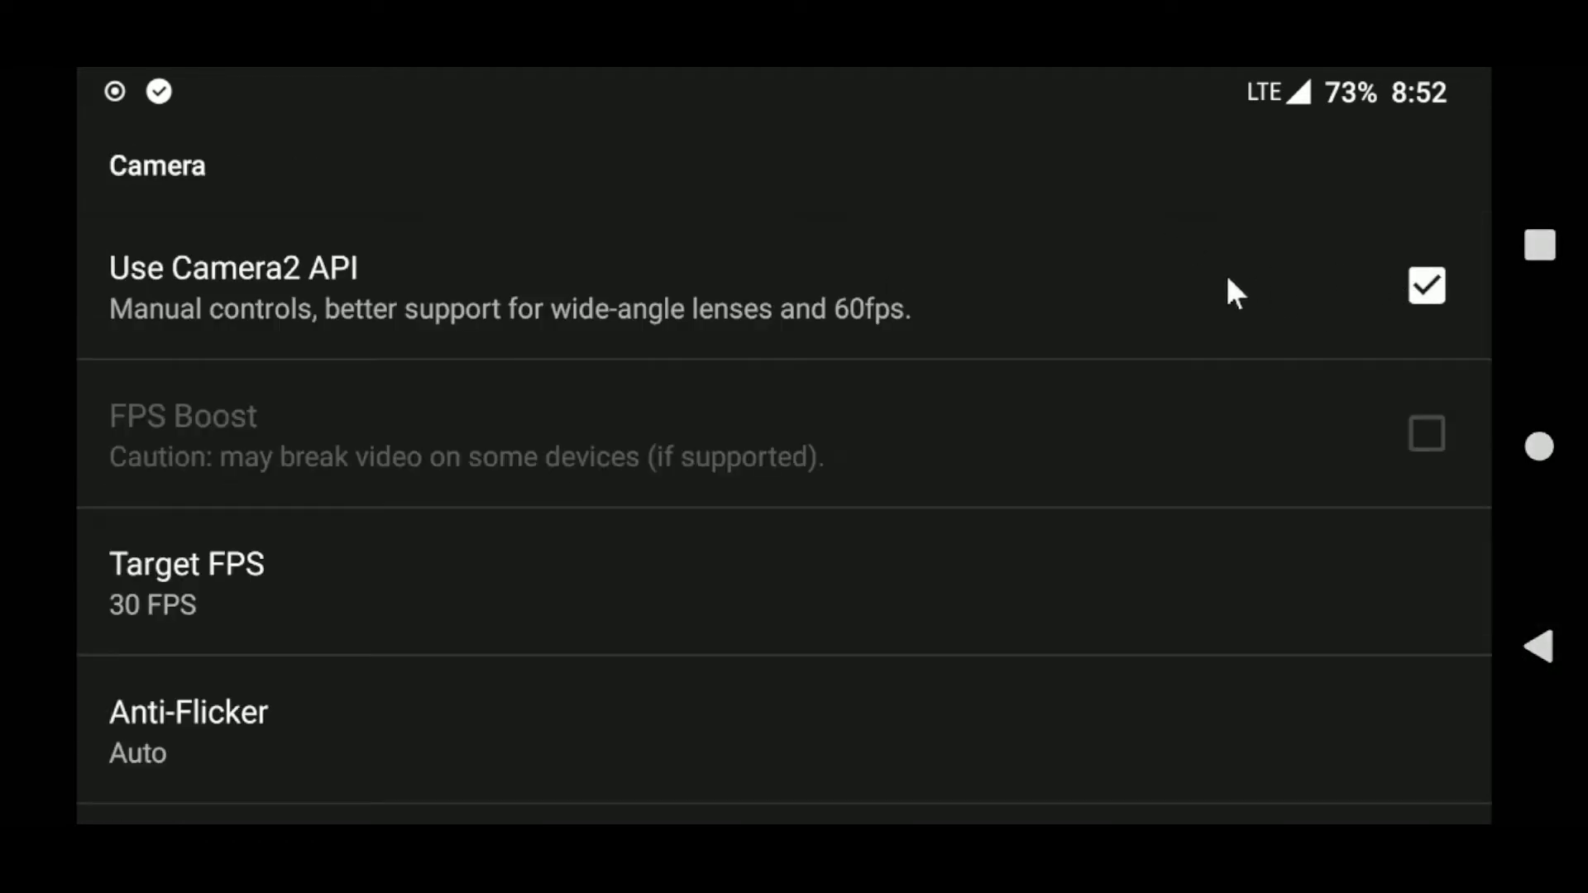
scroll(844, 356, down, 5)
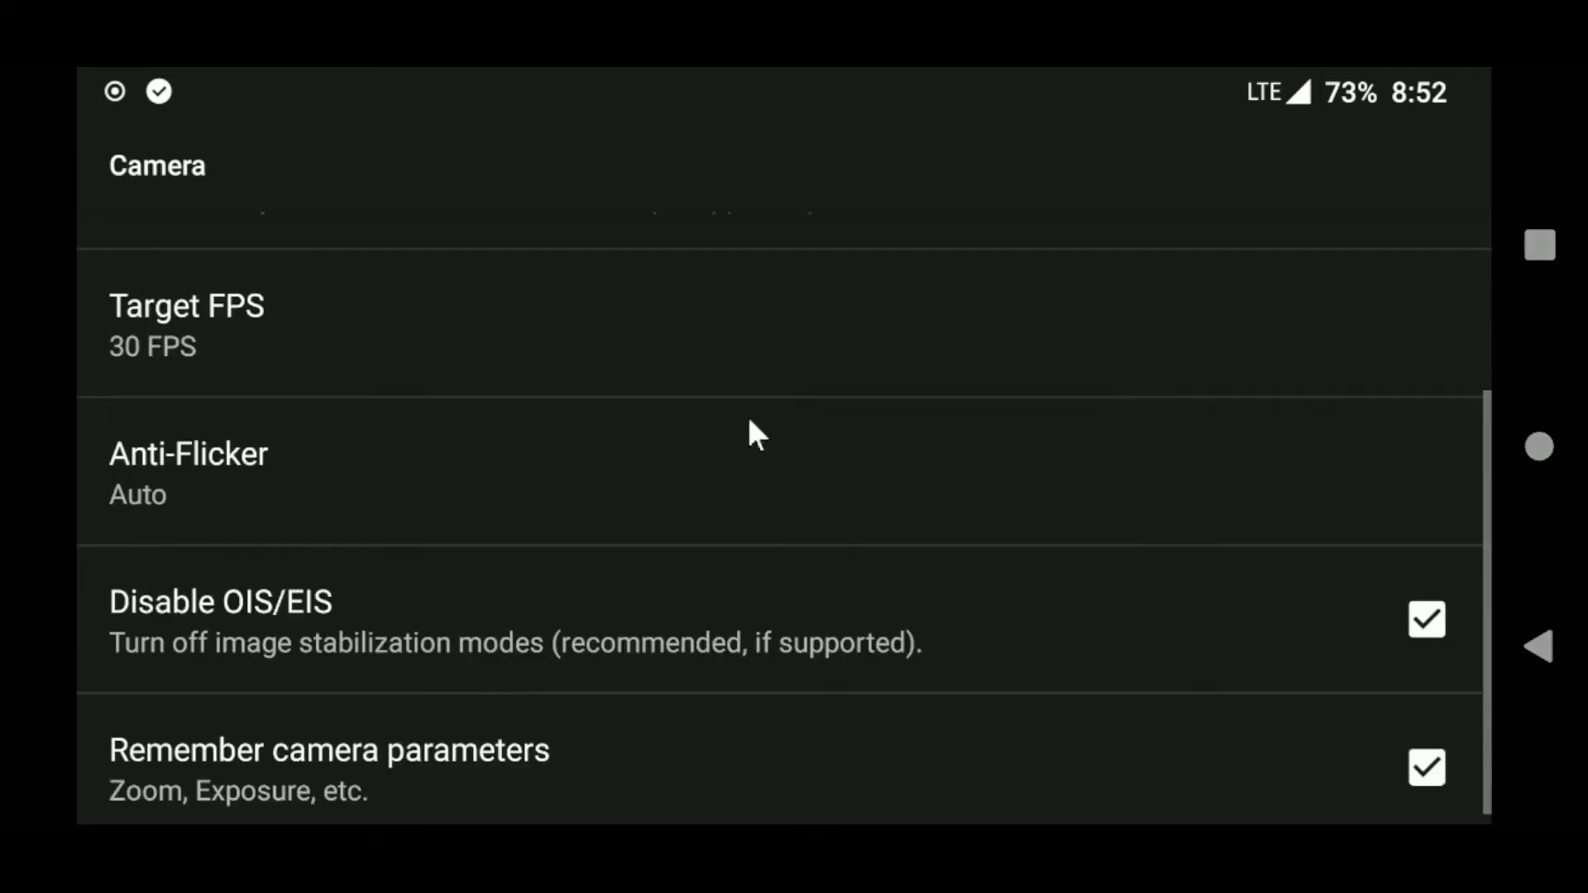
click(1541, 653)
click(445, 529)
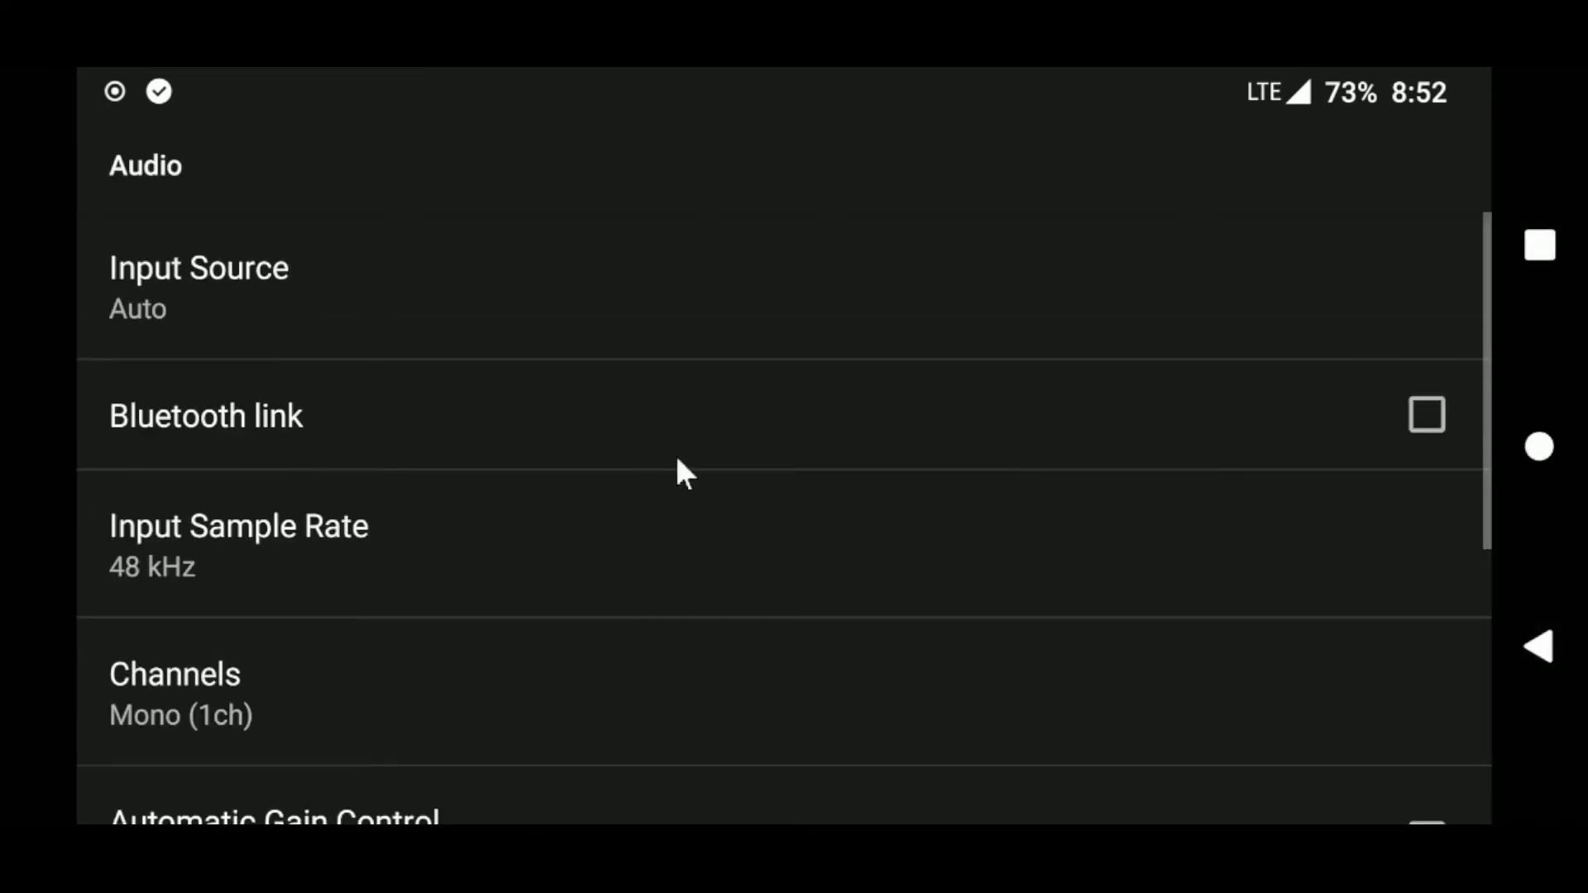
scroll(687, 467, down, 5)
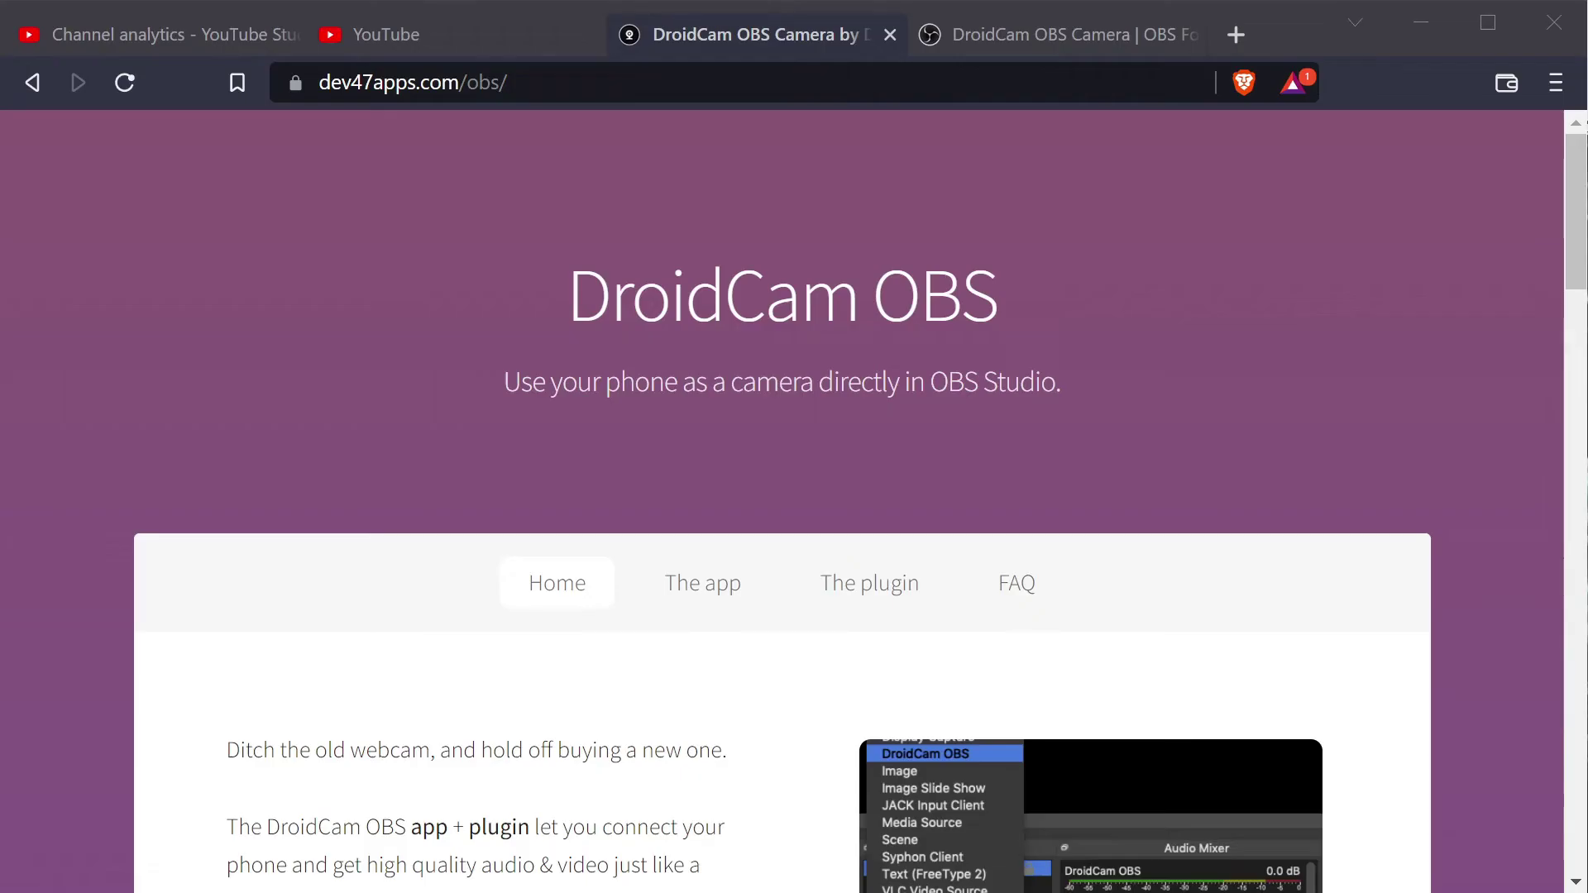
Download the Windows DroidCam OBS plugin installer from dev47apps.com and open it
click(827, 293)
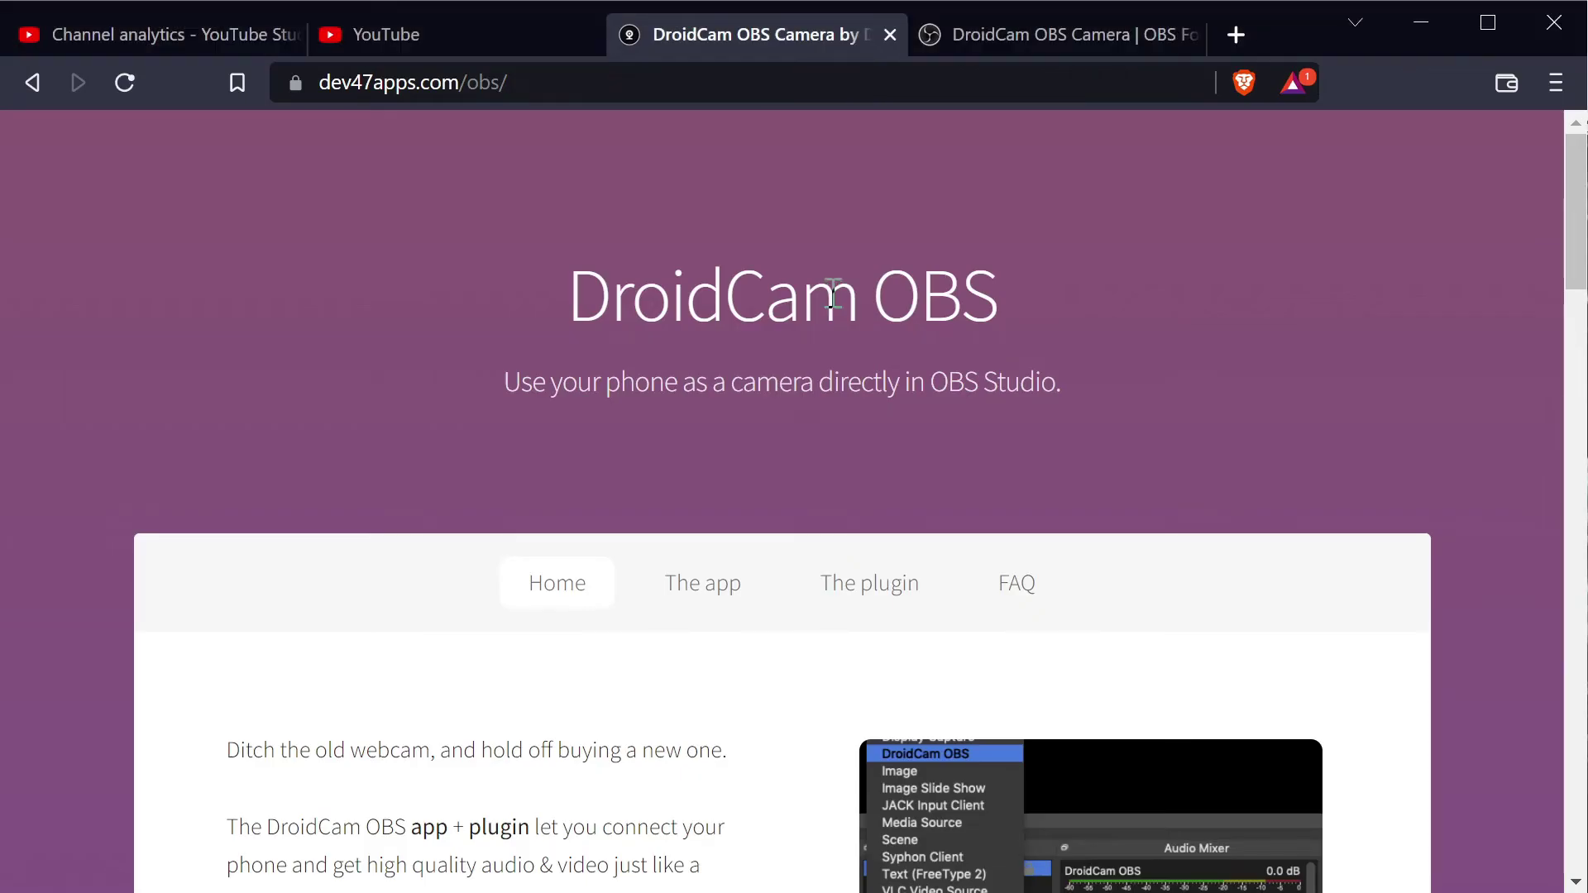
click(878, 594)
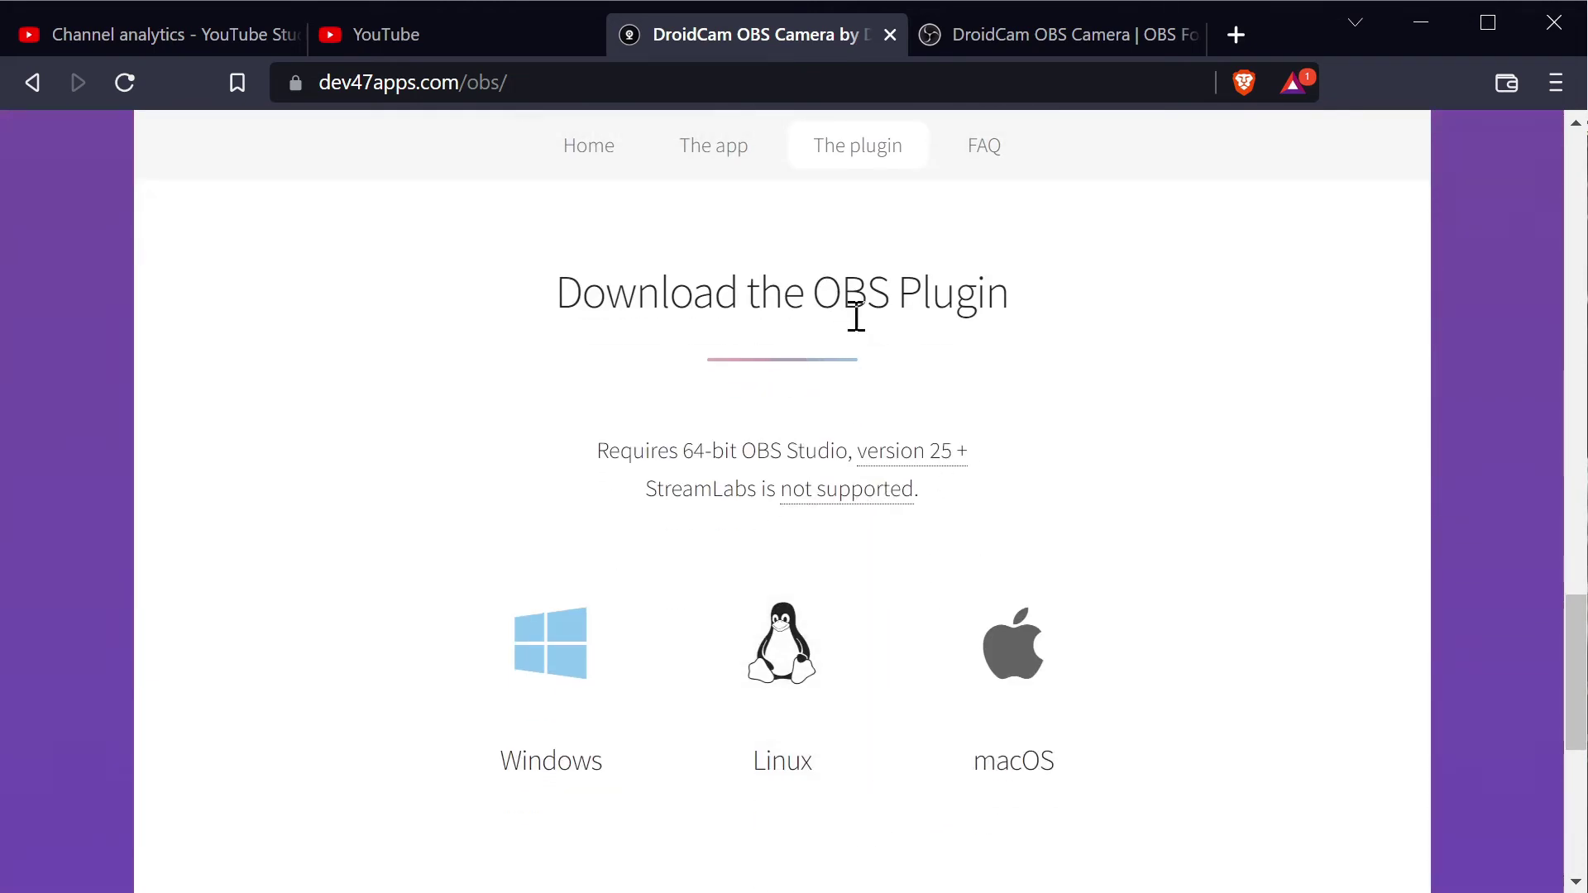
click(558, 678)
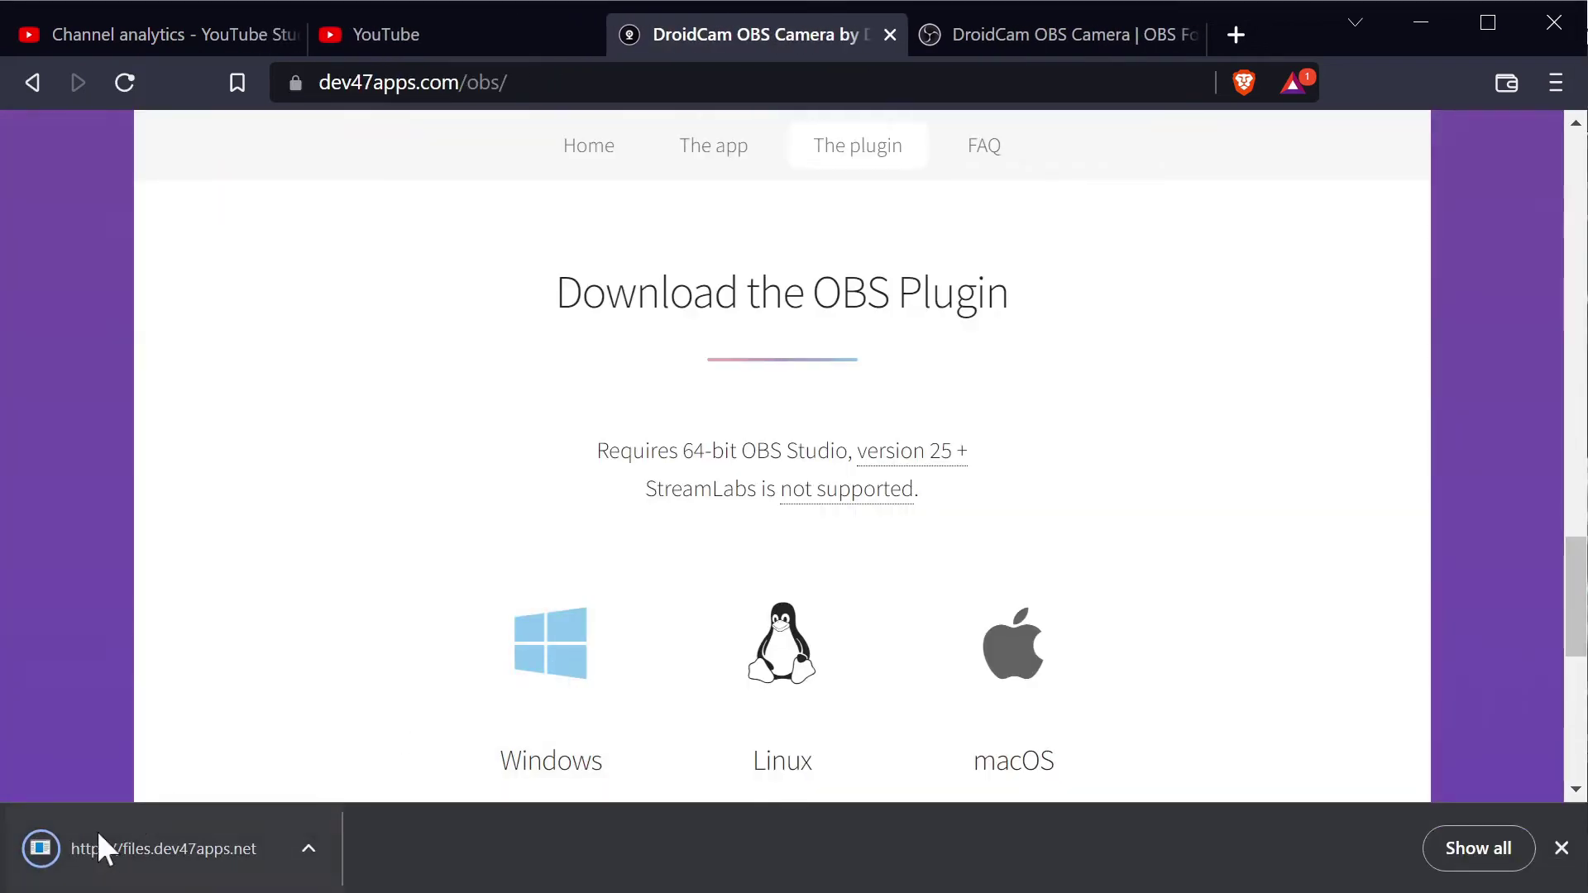
click(93, 836)
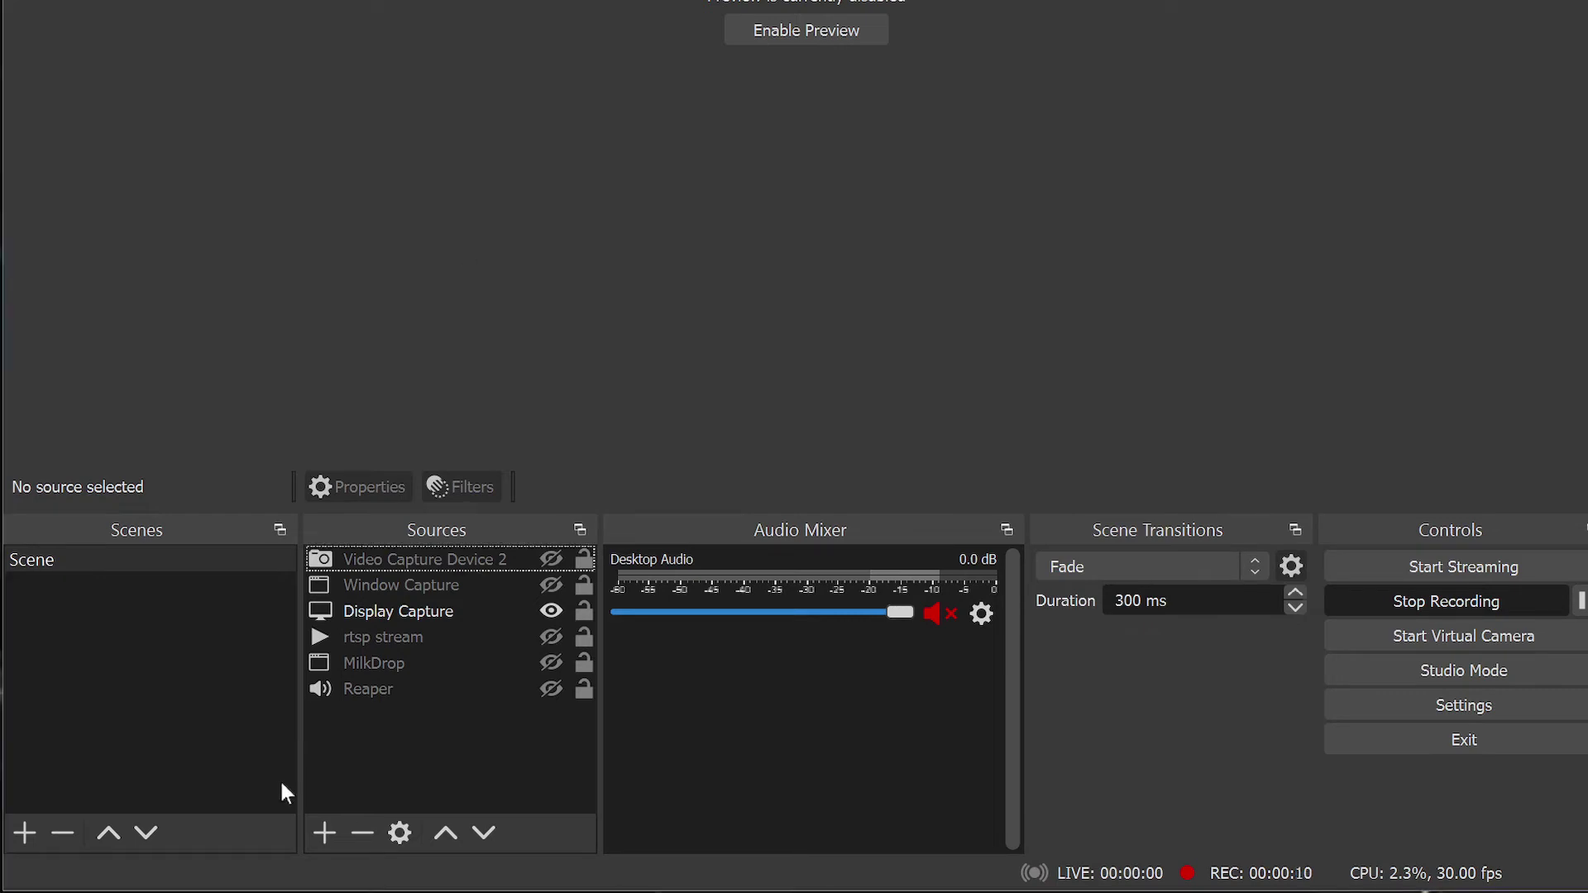
Add a new DroidCam OBS source to the scene's Sources list
click(321, 832)
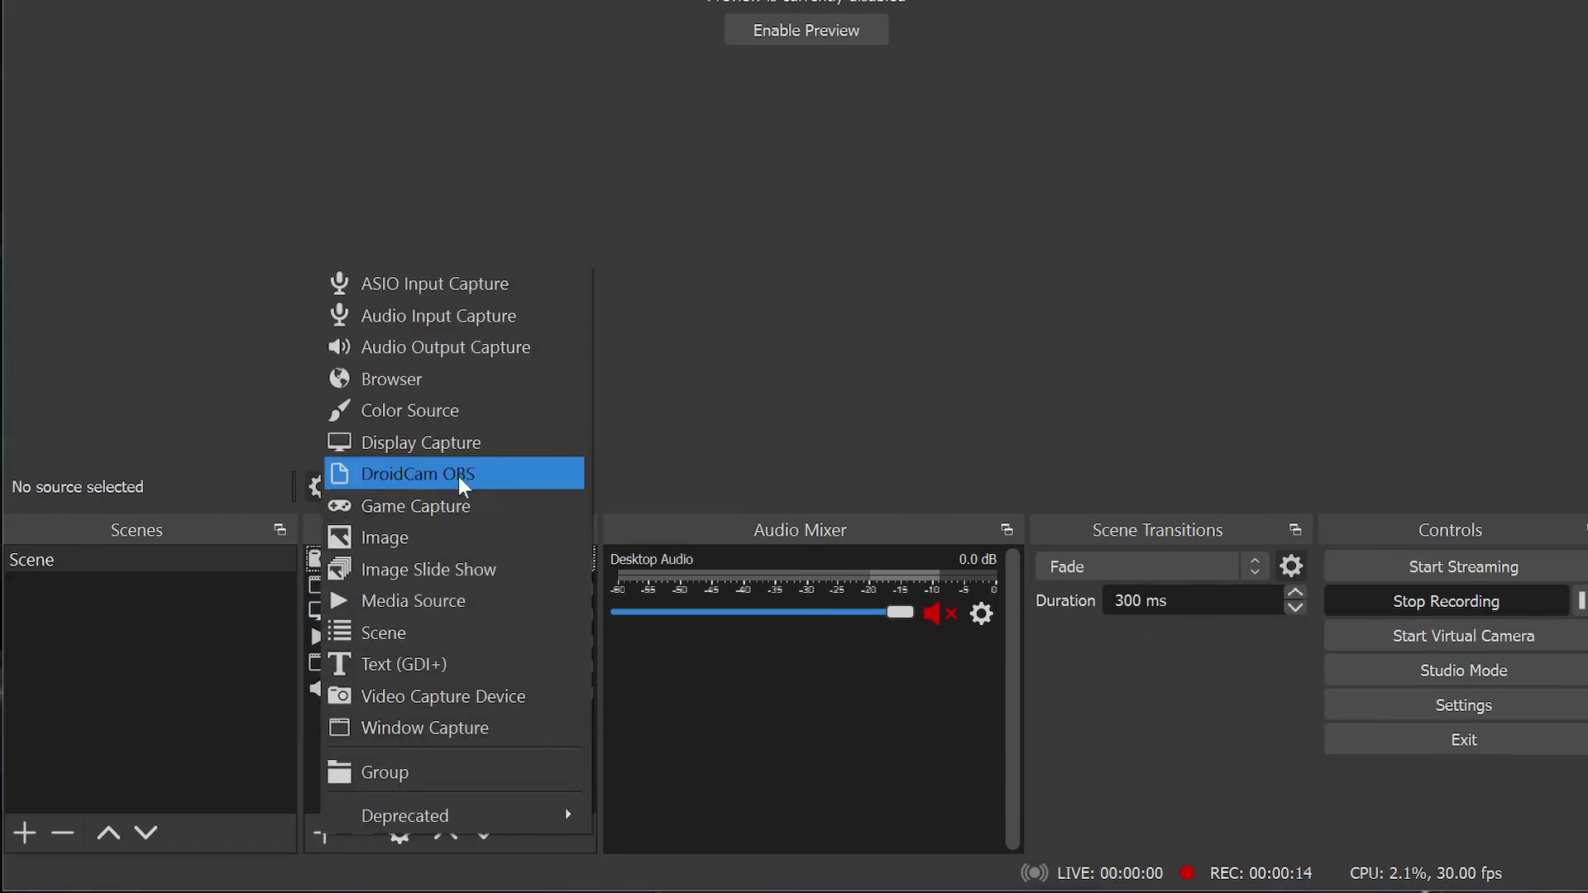
click(409, 473)
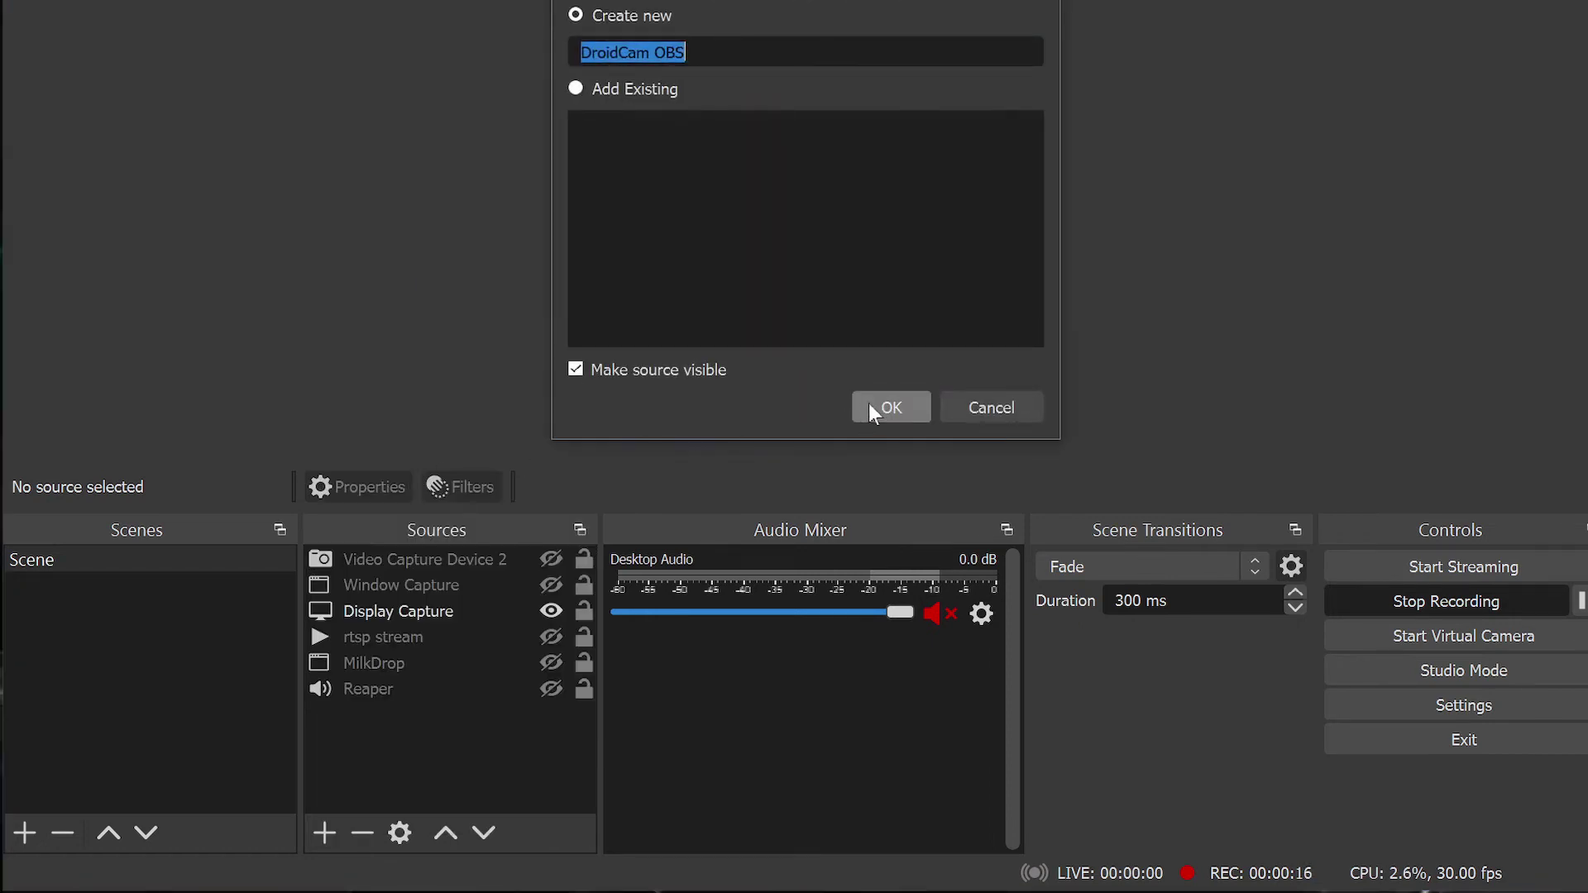
click(886, 404)
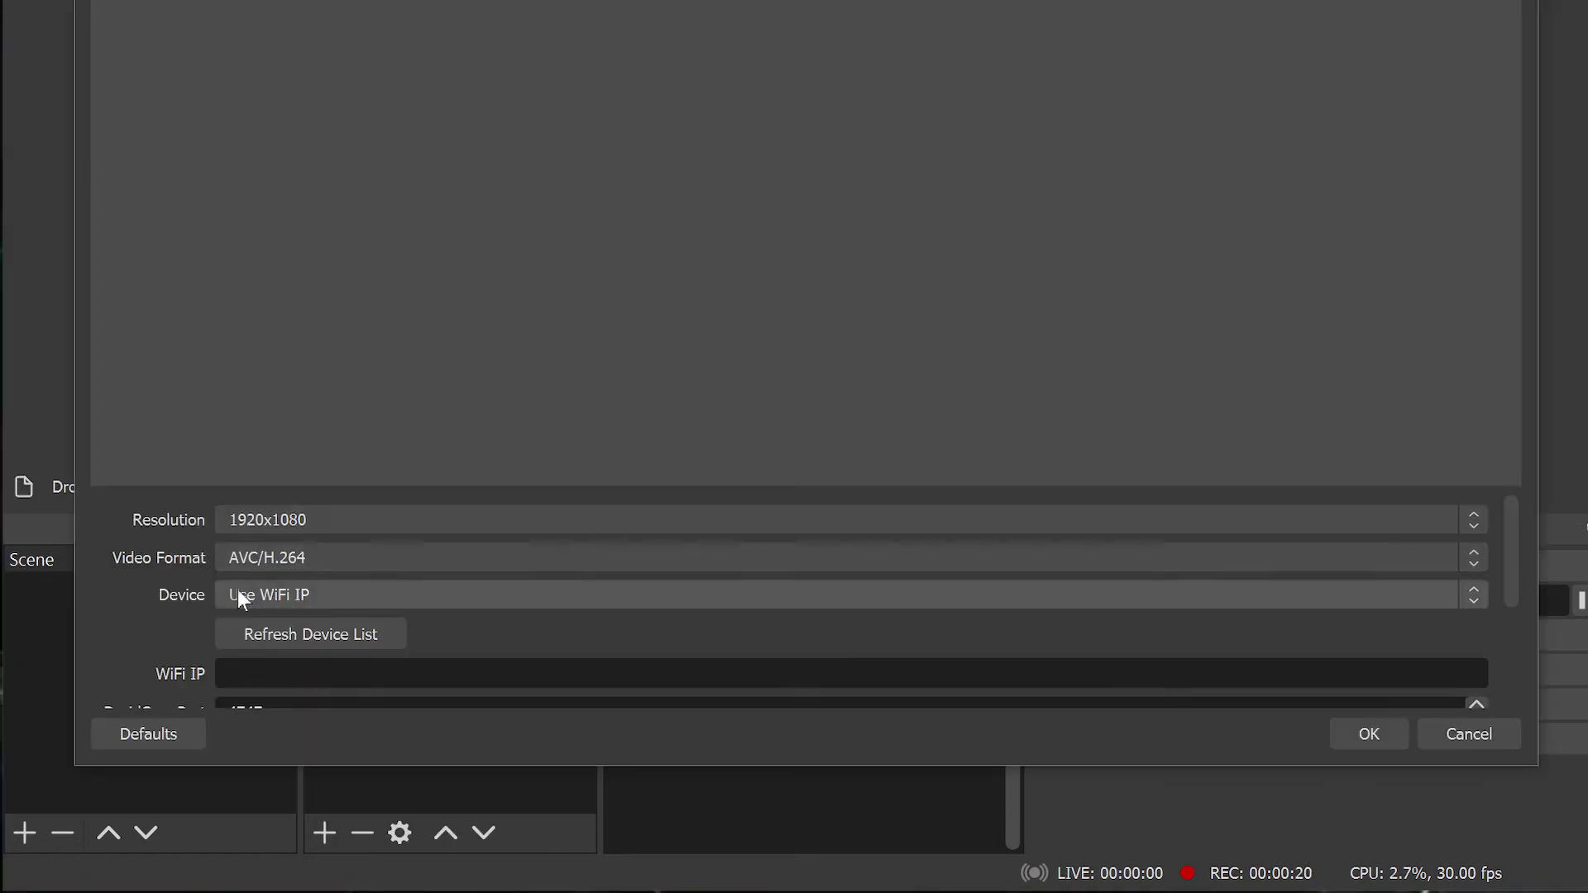
Enable AVC/H.264 hardware acceleration, refresh devices, select the USB phone and activate it
scroll(163, 630, down, 3)
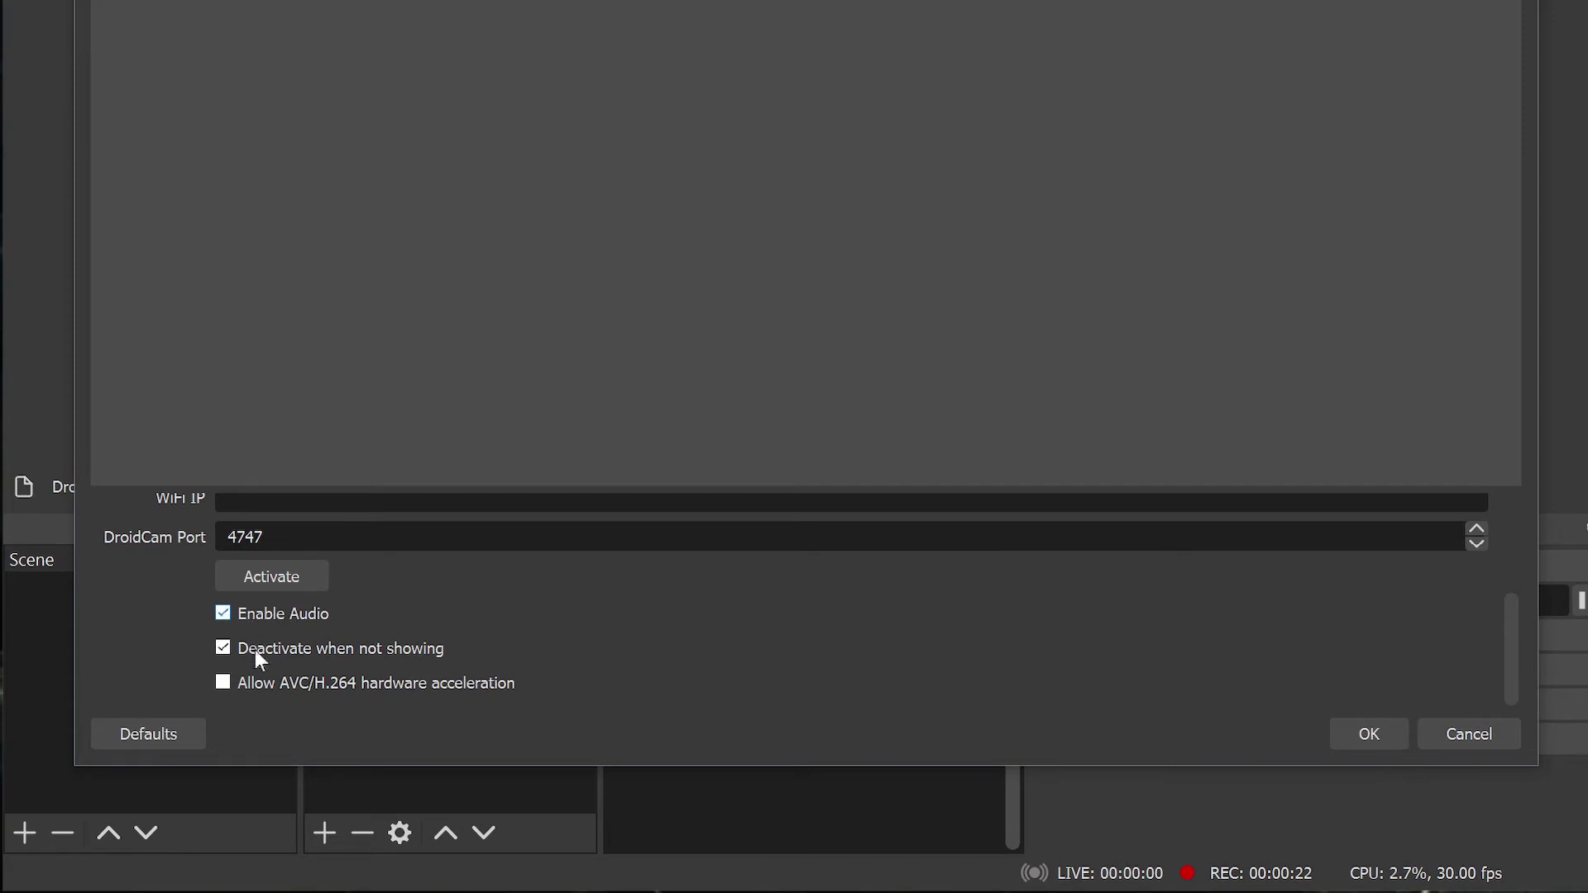
click(260, 682)
scroll(170, 635, up, 2)
click(276, 542)
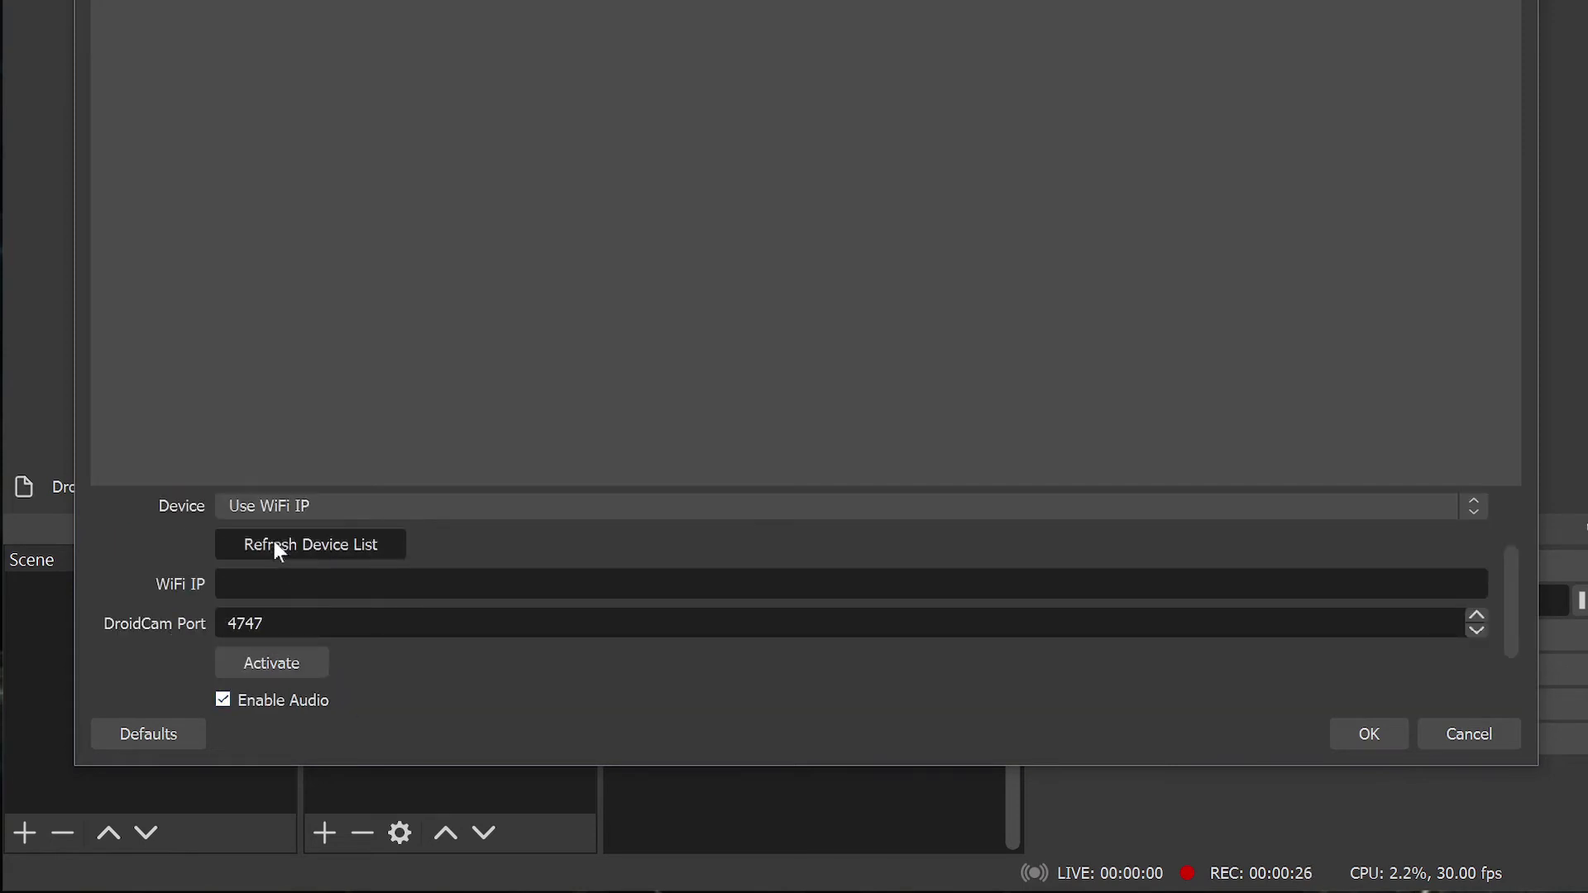
click(450, 508)
click(425, 528)
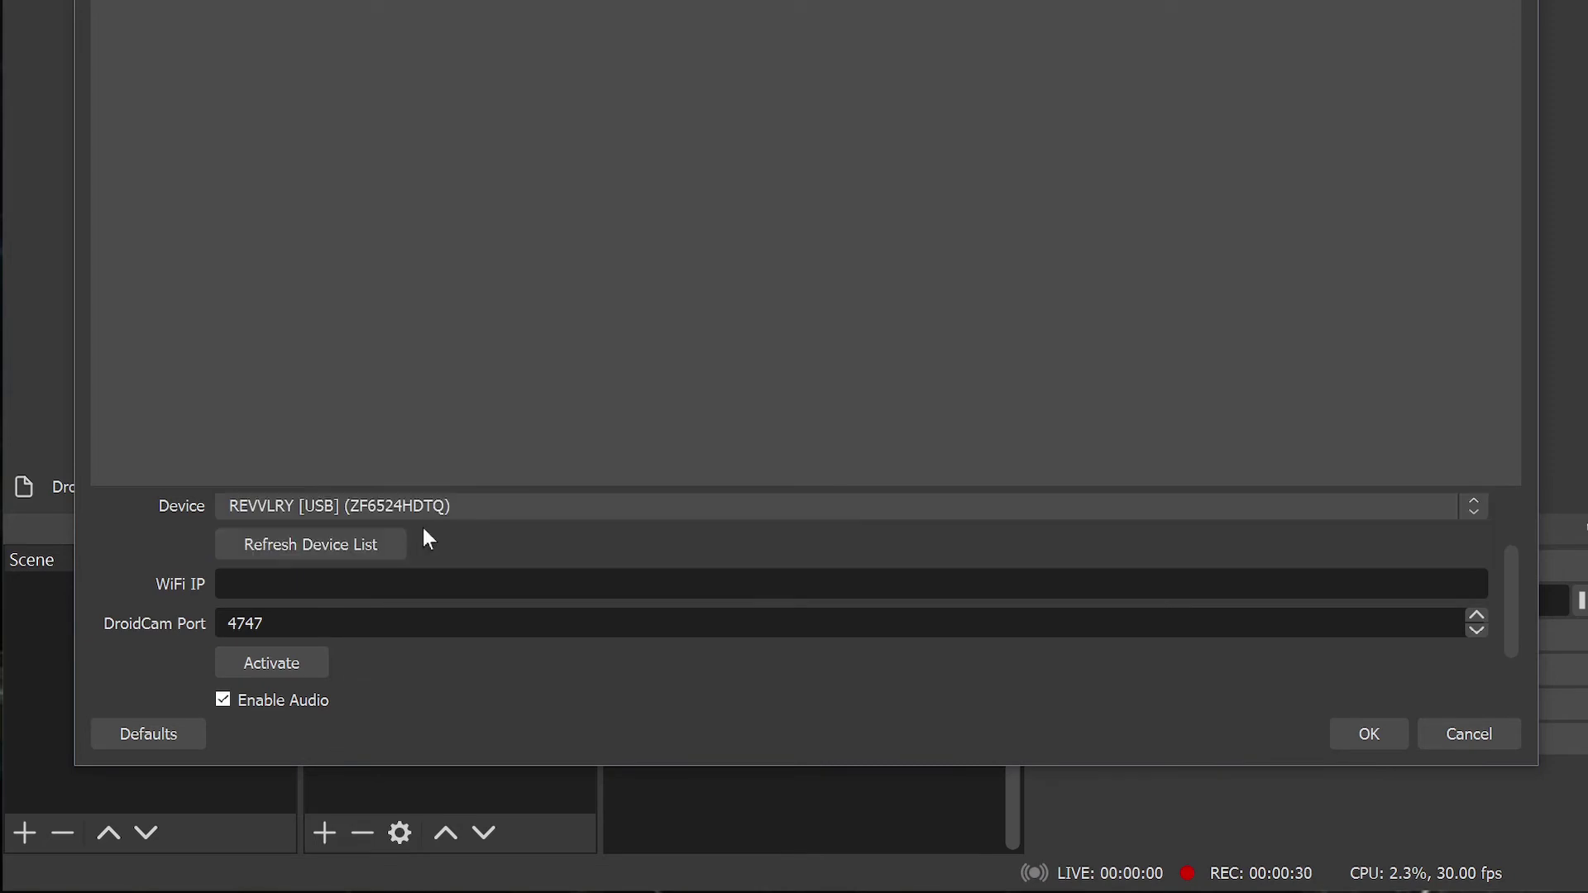
click(275, 660)
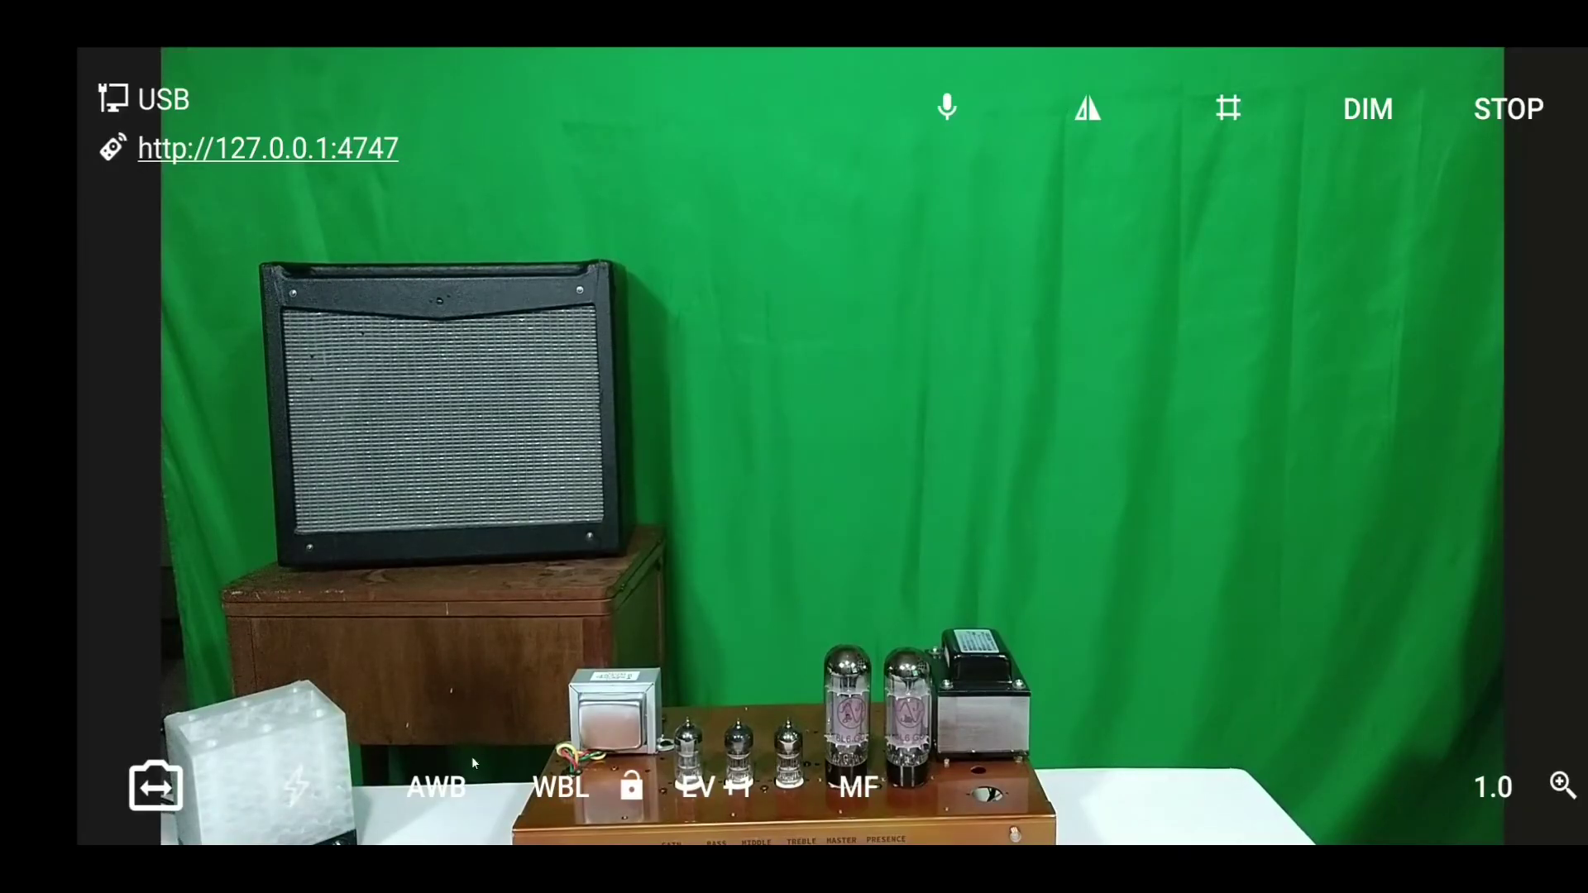
Set a fixed white balance preset and check the EV and manual focus sliders
click(451, 787)
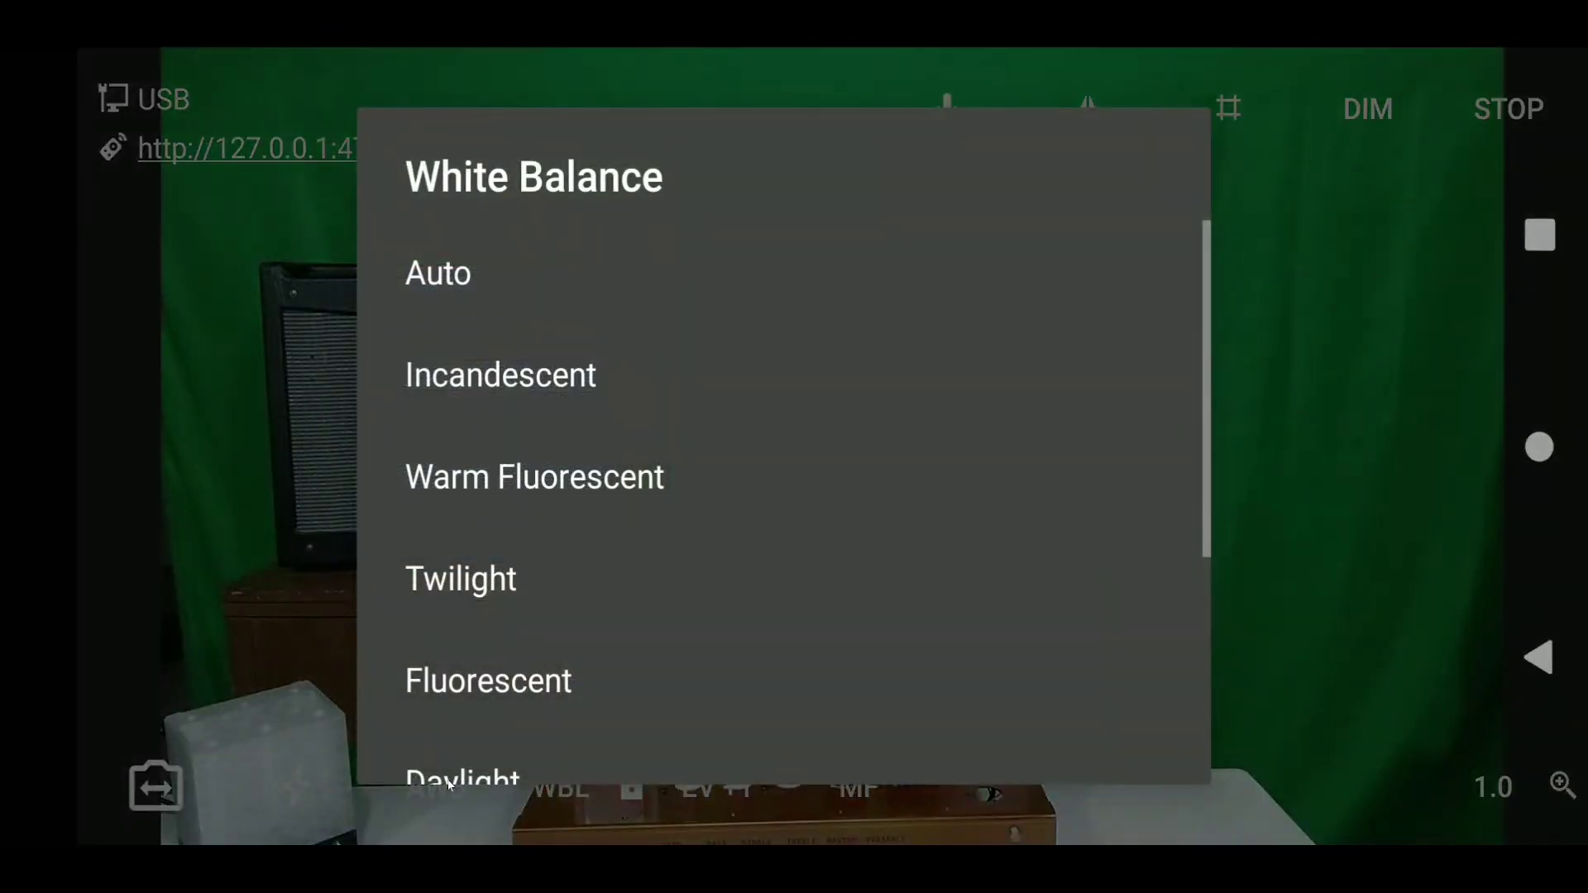
click(450, 781)
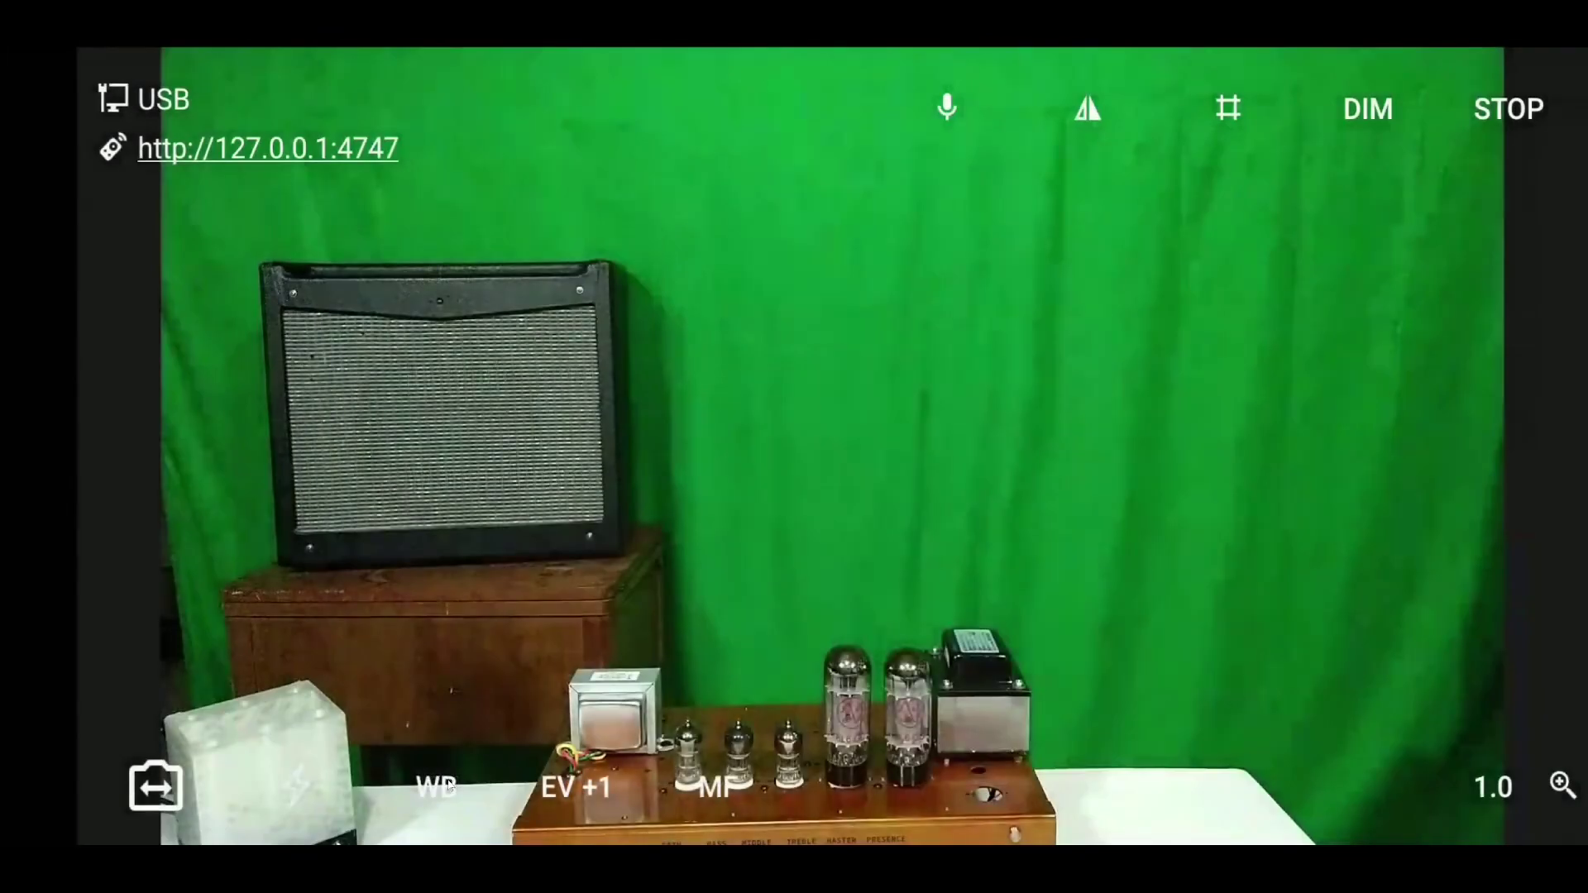
click(556, 784)
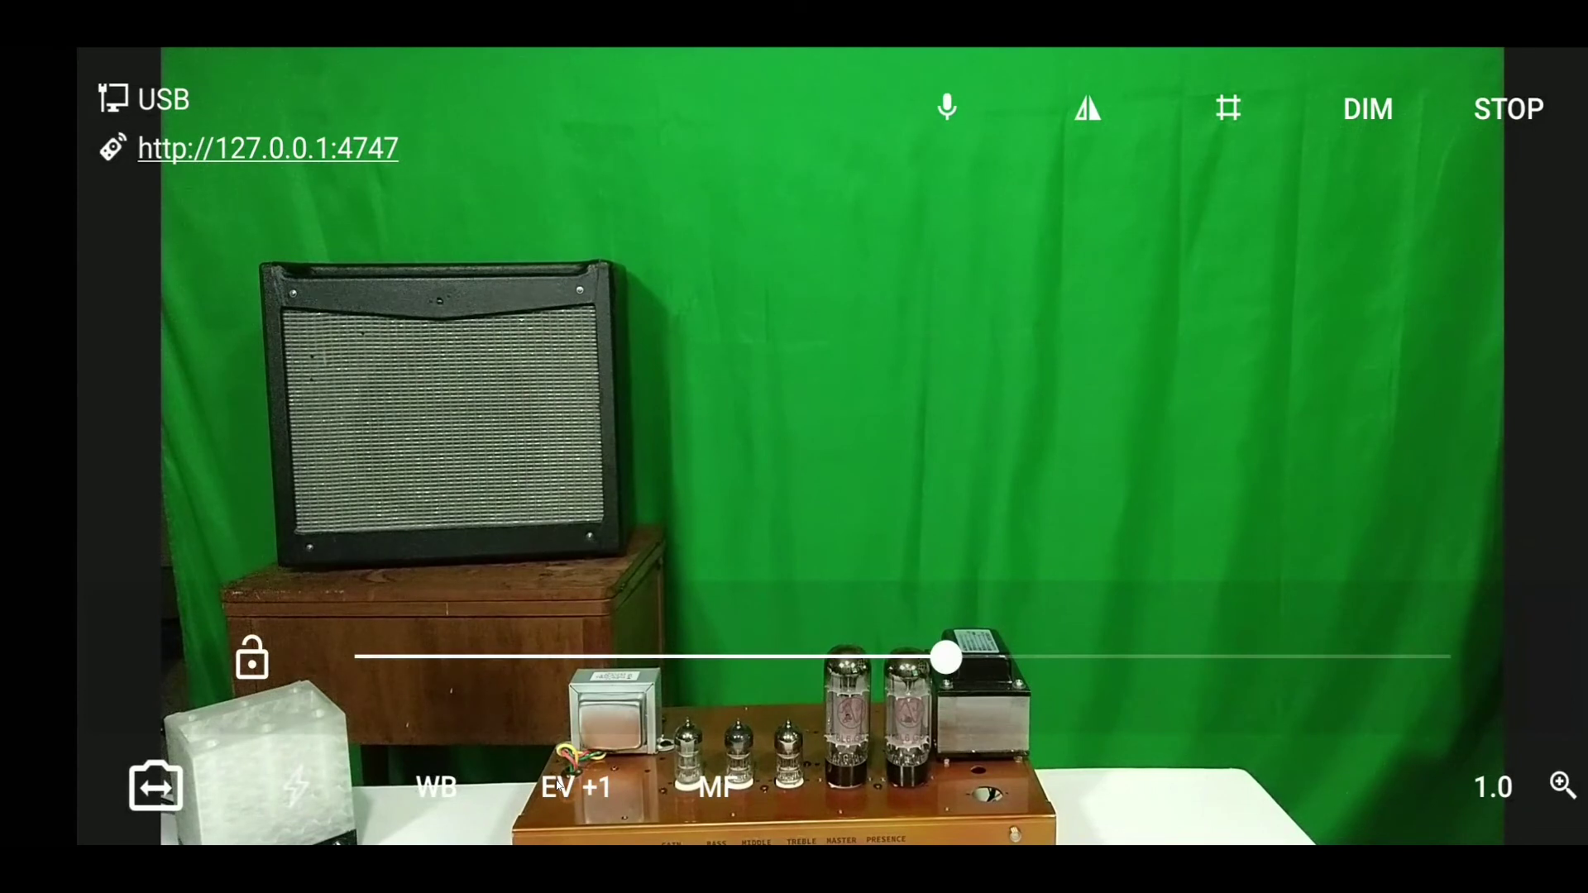
click(560, 785)
click(718, 786)
click(719, 786)
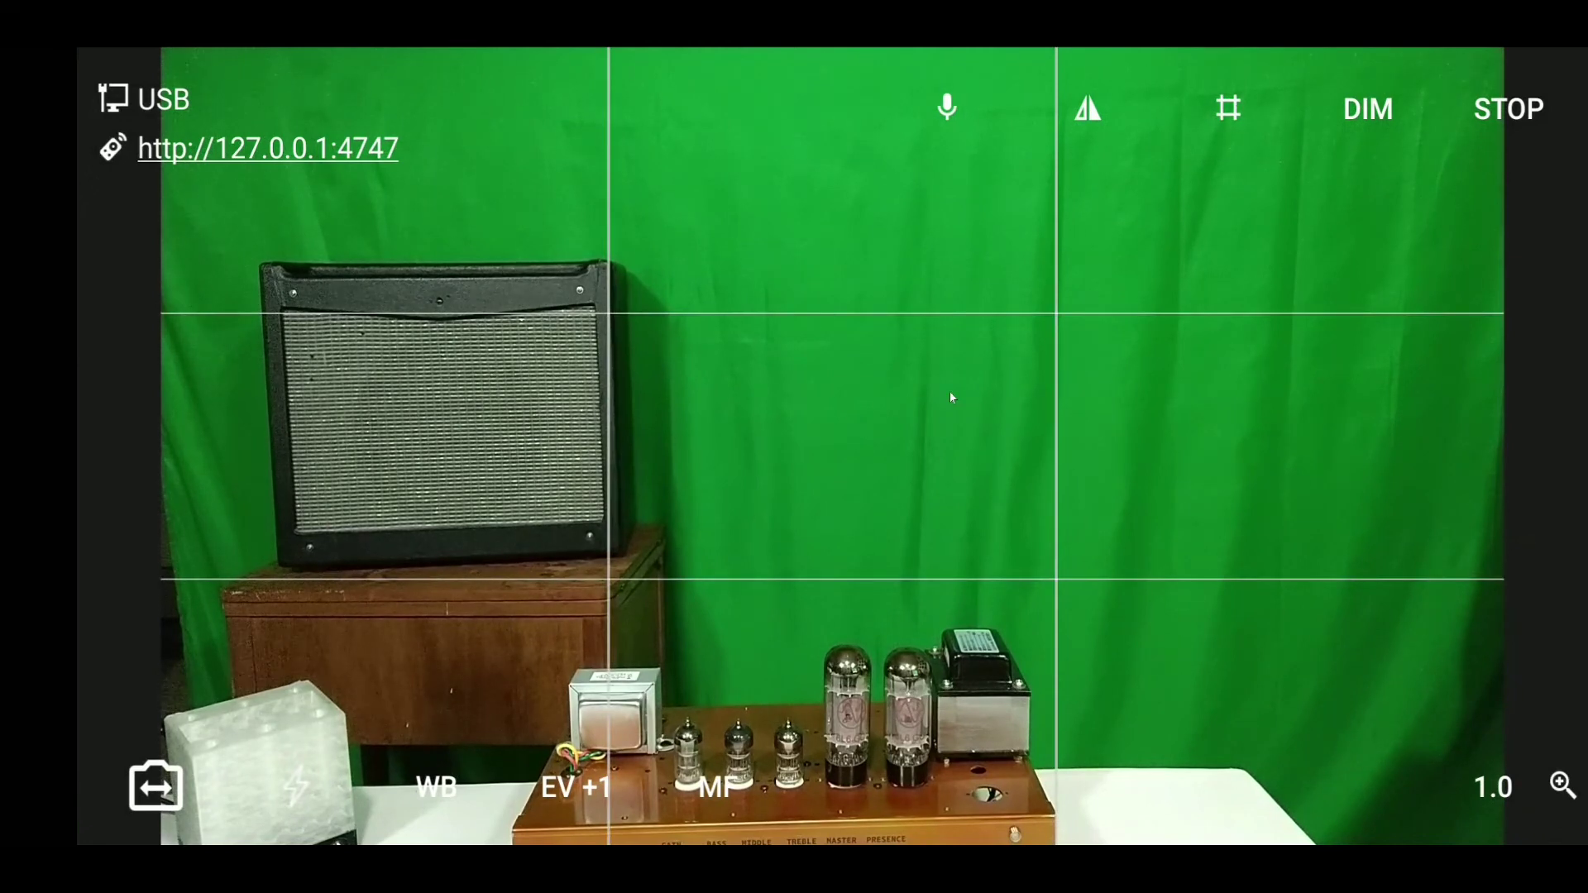
Hide the grid overlay and toggle the phone microphone off and back on
click(1230, 108)
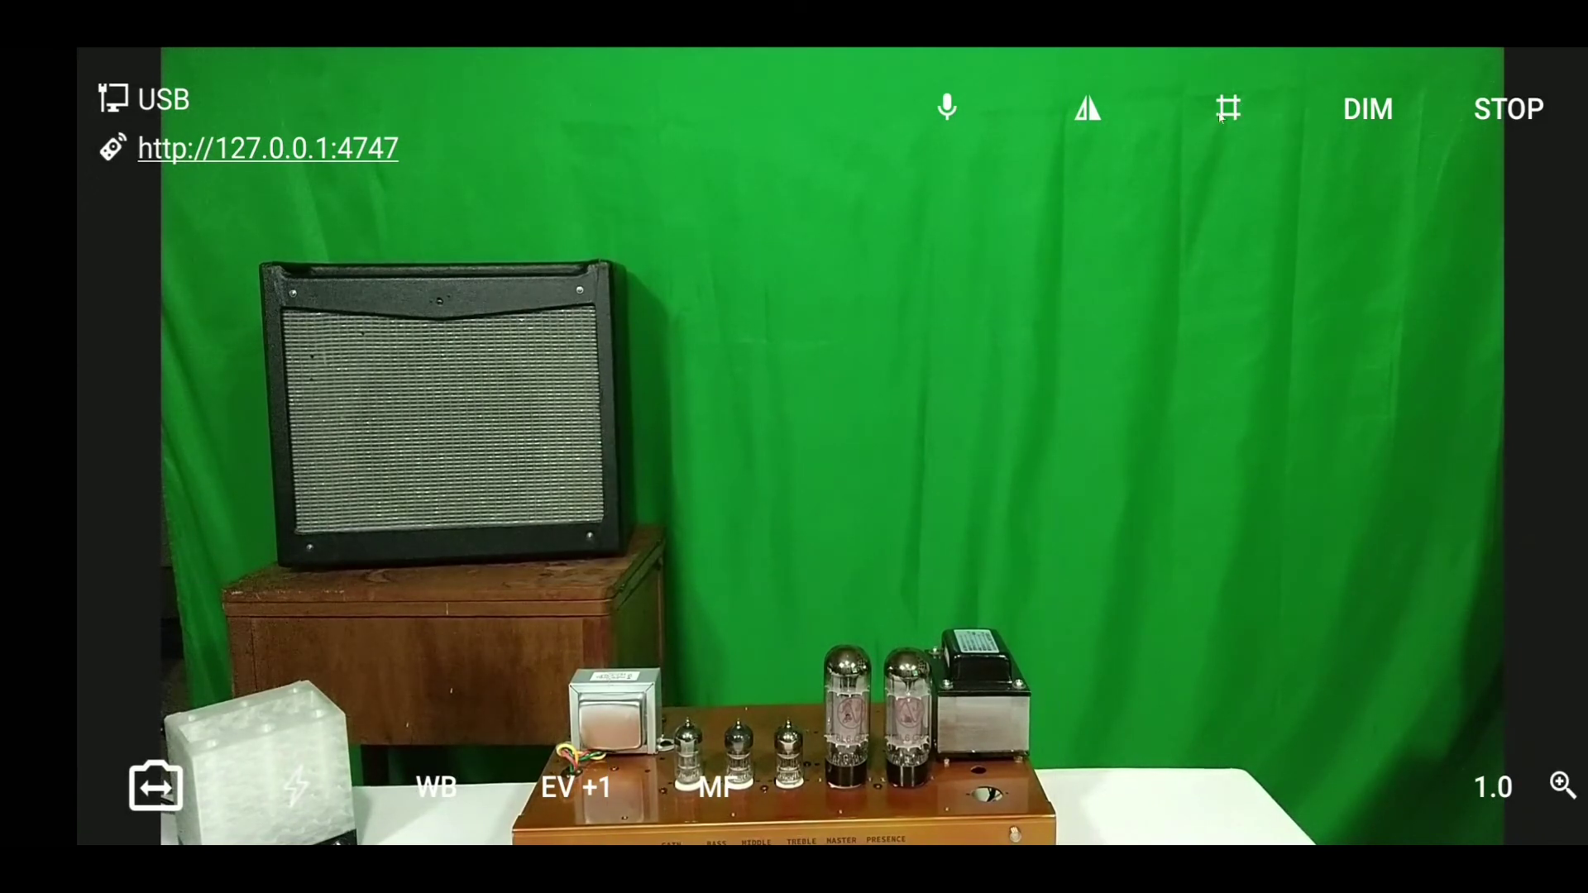
click(952, 109)
click(951, 109)
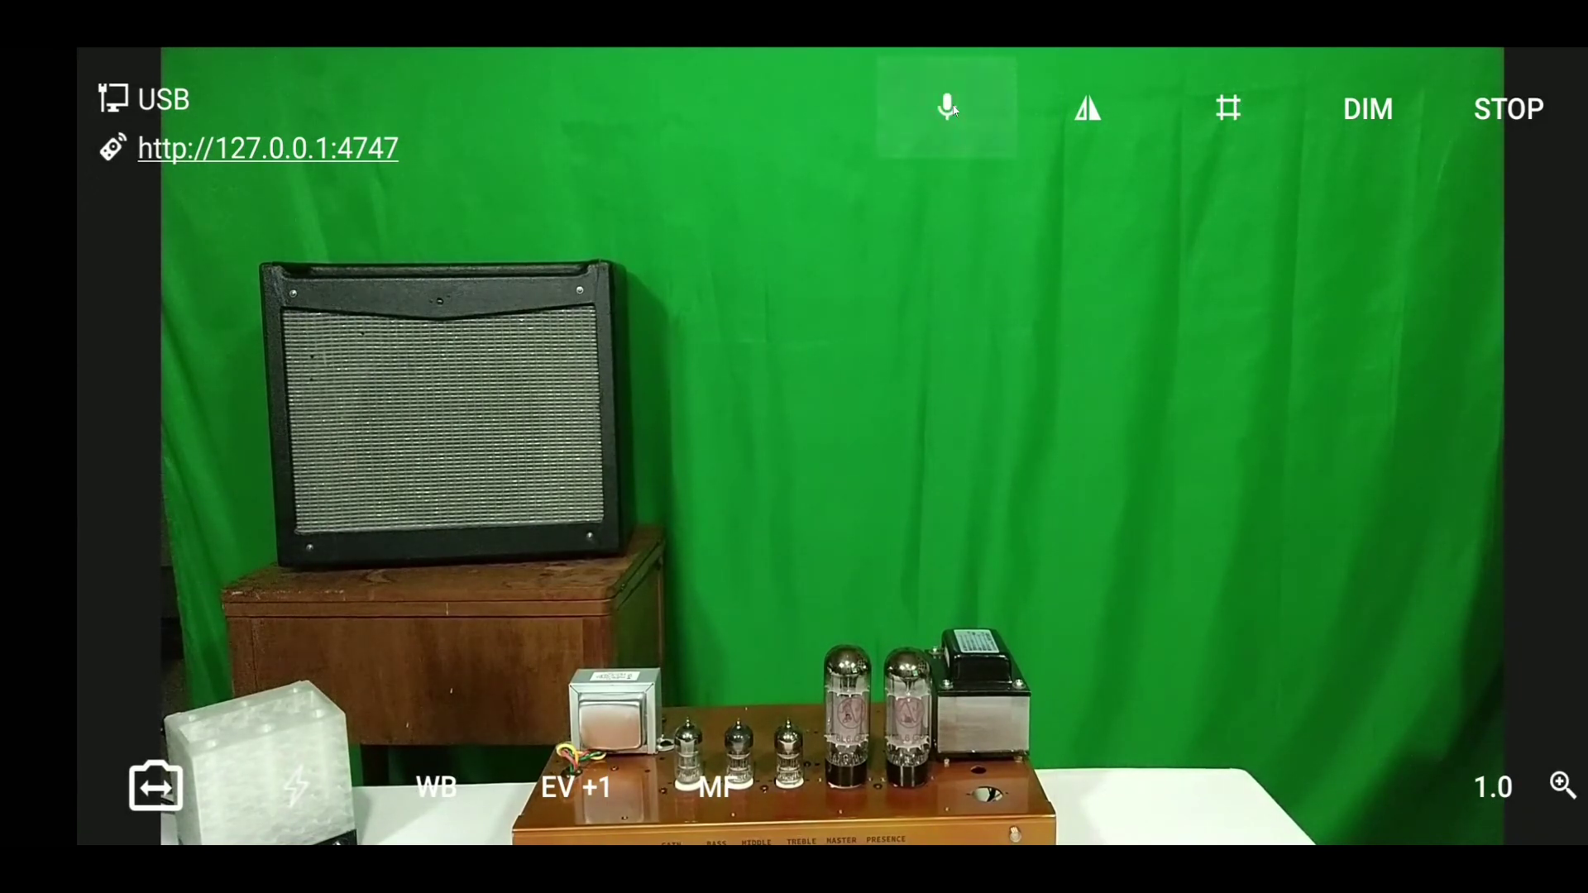